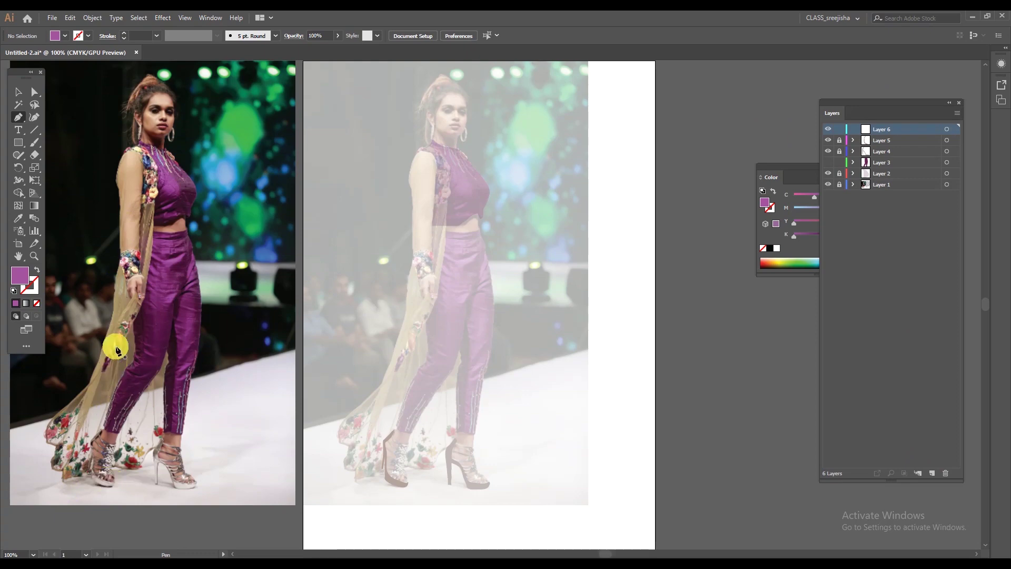
Step: Start a Pen path along the trousers' waistline on Layer 6, with no fill and the default black stroke
left_click_drag(184, 316, 470, 235)
key("ctrl+plus")
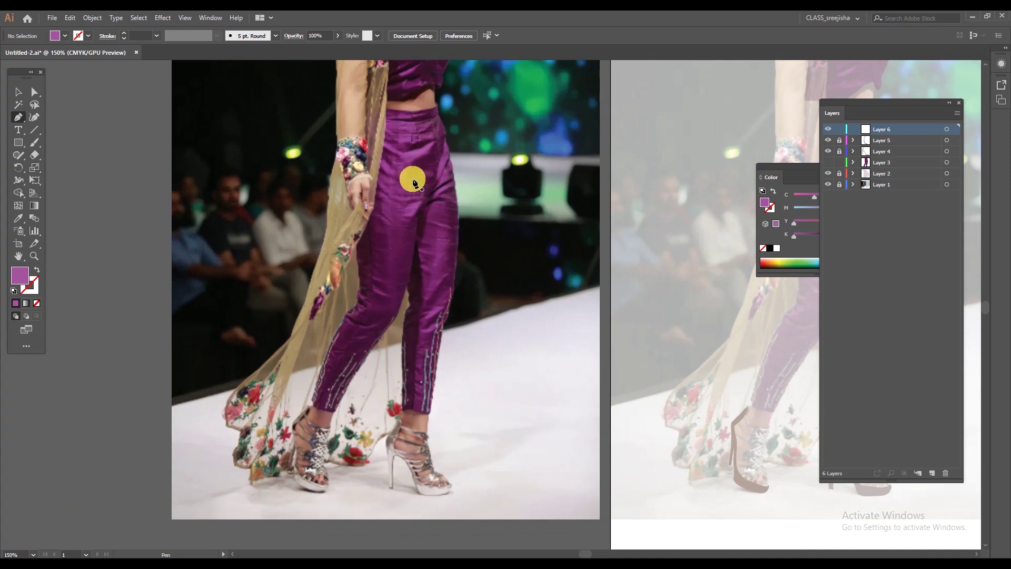
left_click(374, 109)
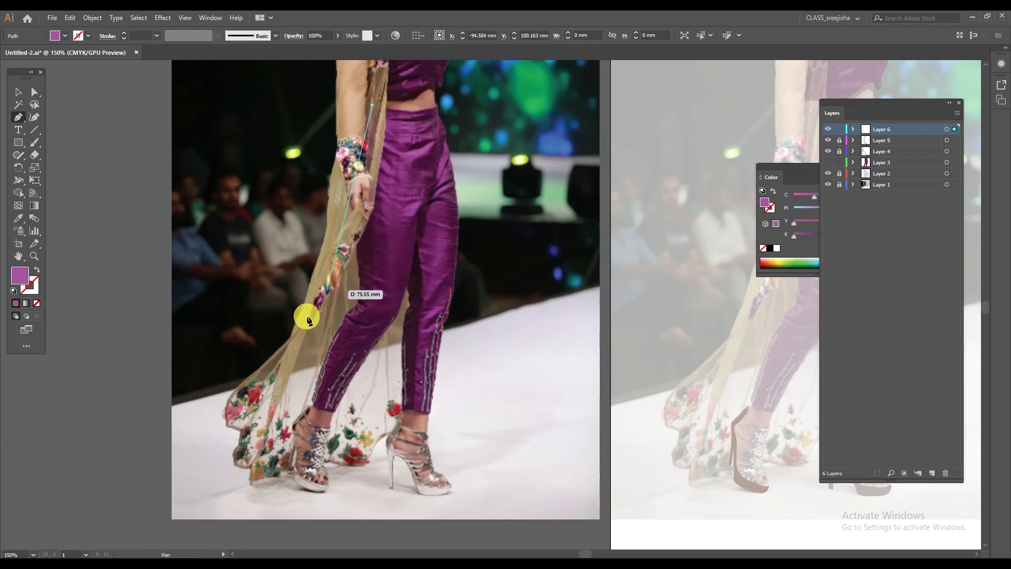
left_click_drag(435, 109, 437, 101)
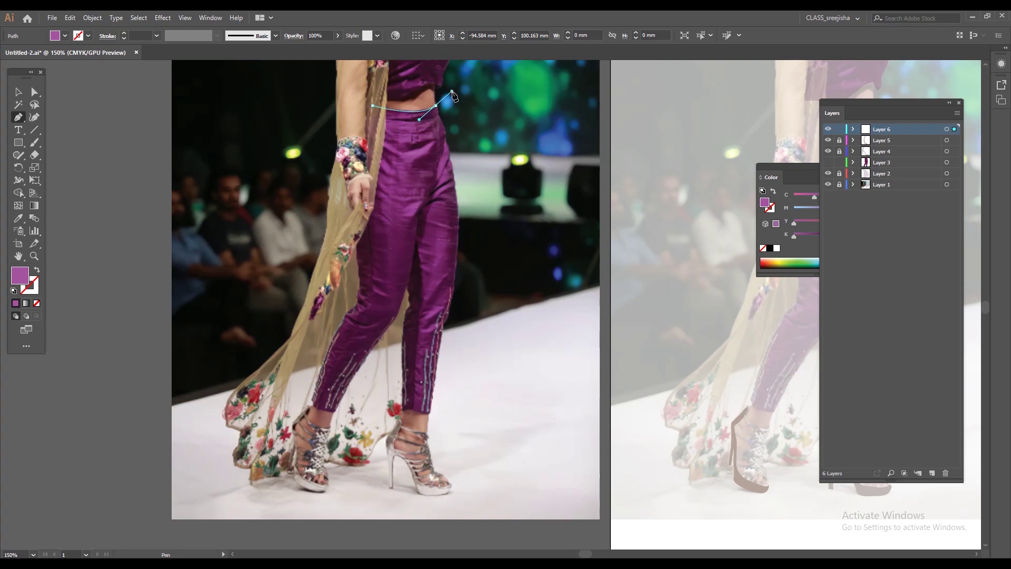
left_click(437, 106)
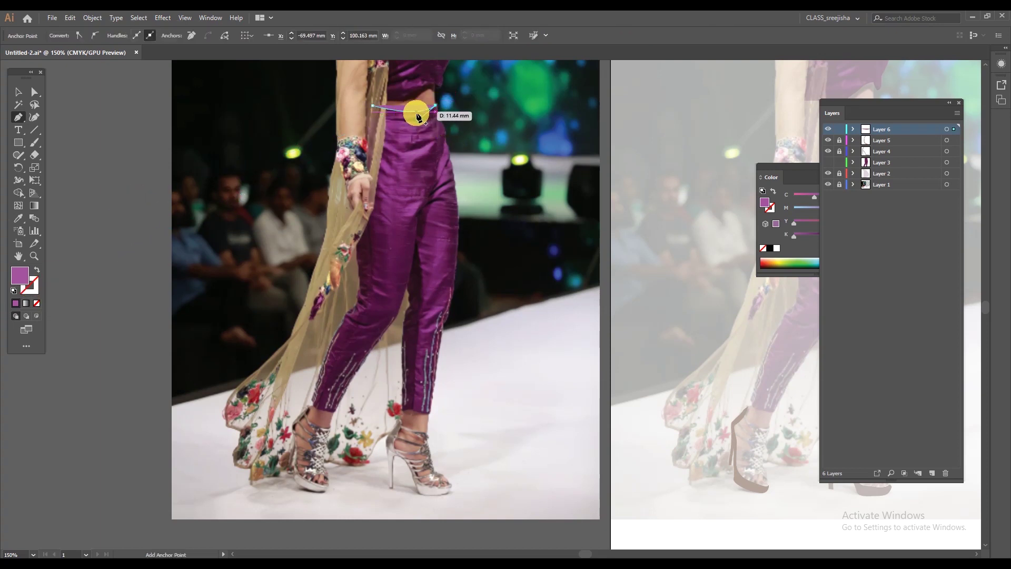
left_click(15, 291)
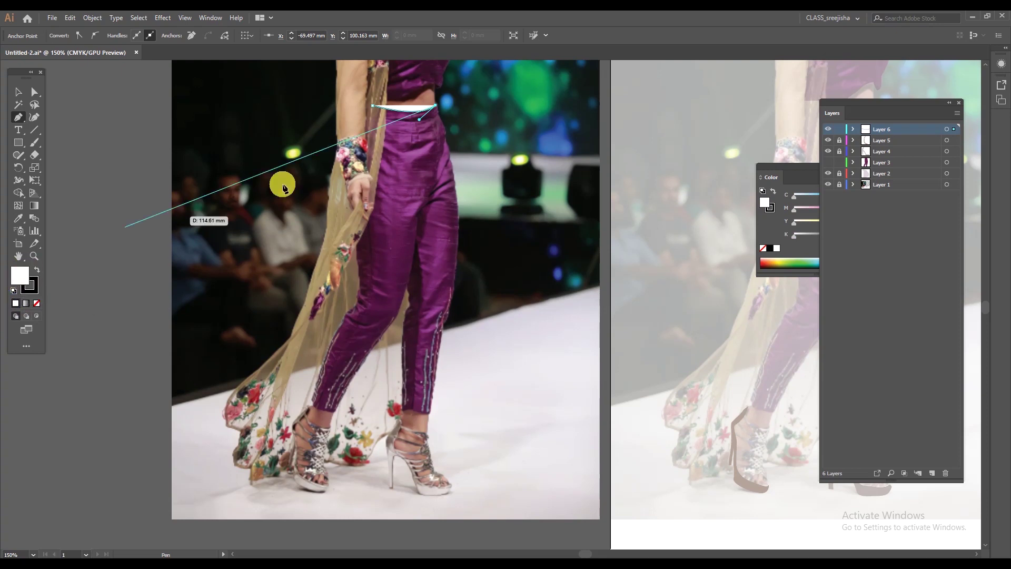
left_click(39, 303)
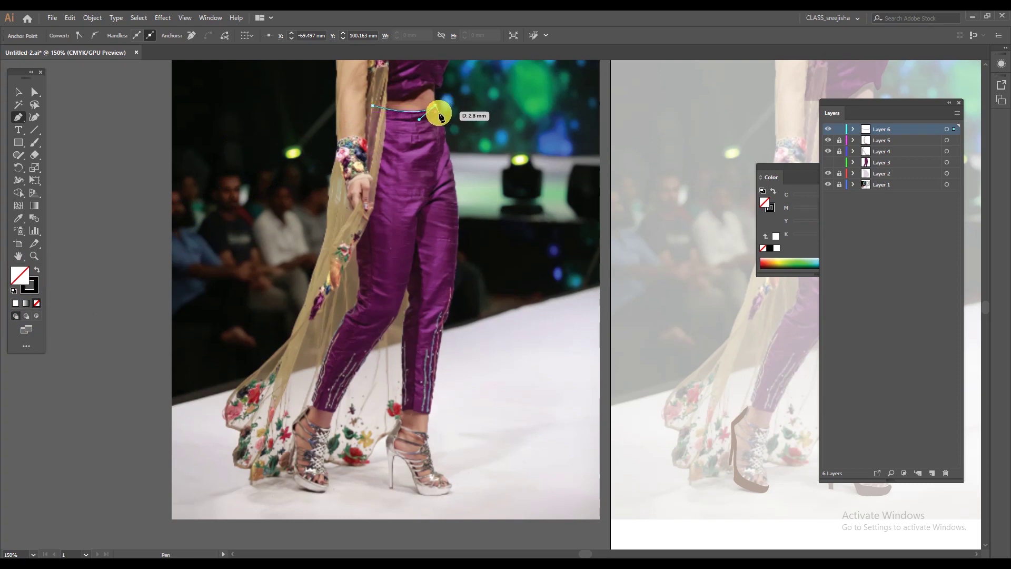
Step: Trace the path from the waist over the hip and down the front leg's inner edge, then across its ankle hem
left_click(439, 114)
left_click(447, 136)
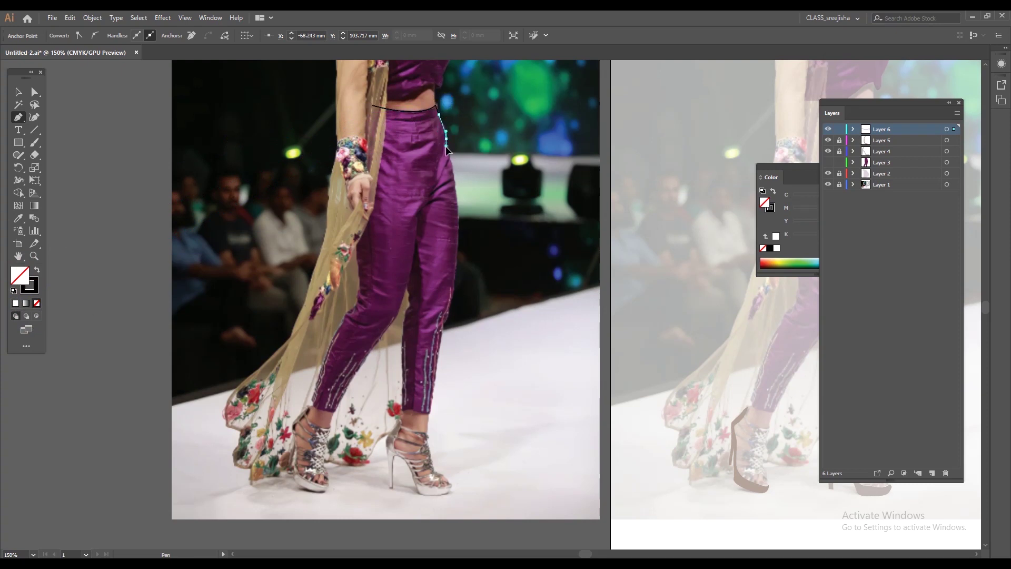
left_click(436, 180)
left_click(423, 209)
left_click(418, 223)
left_click_drag(401, 302, 383, 334)
left_click(402, 304)
left_click(339, 404)
key("ctrl+z")
left_click(333, 410)
left_click(309, 407)
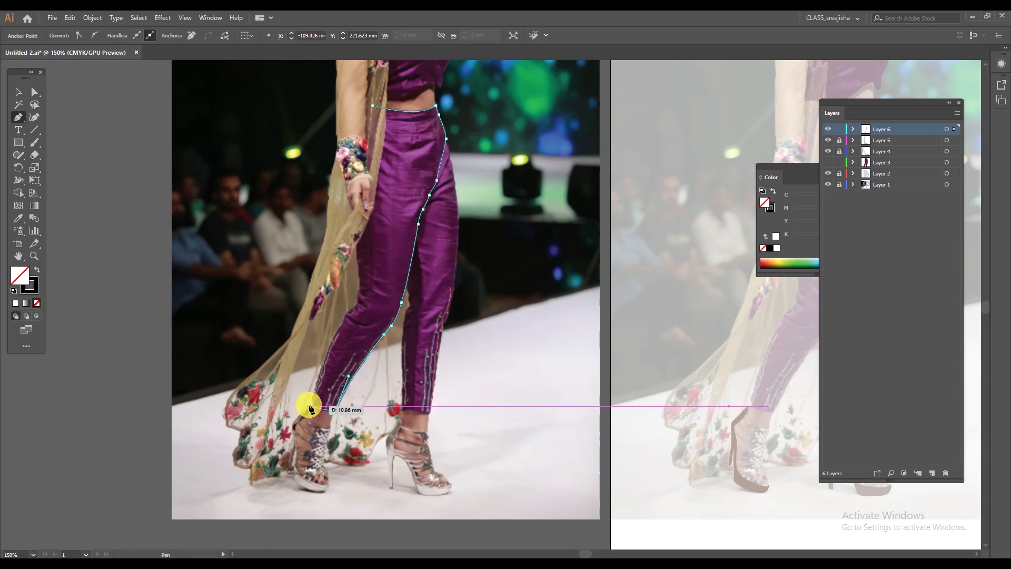
Step: Trace up the front leg's outer edge past the knee and hand, and close the outline at the waist's starting point
mouse_move(324, 359)
left_mouse_down()
mouse_move(334, 327)
mouse_move(325, 357)
left_mouse_up()
left_click_drag(342, 323, 357, 236)
left_click(350, 309)
left_click(359, 216)
left_click(371, 121)
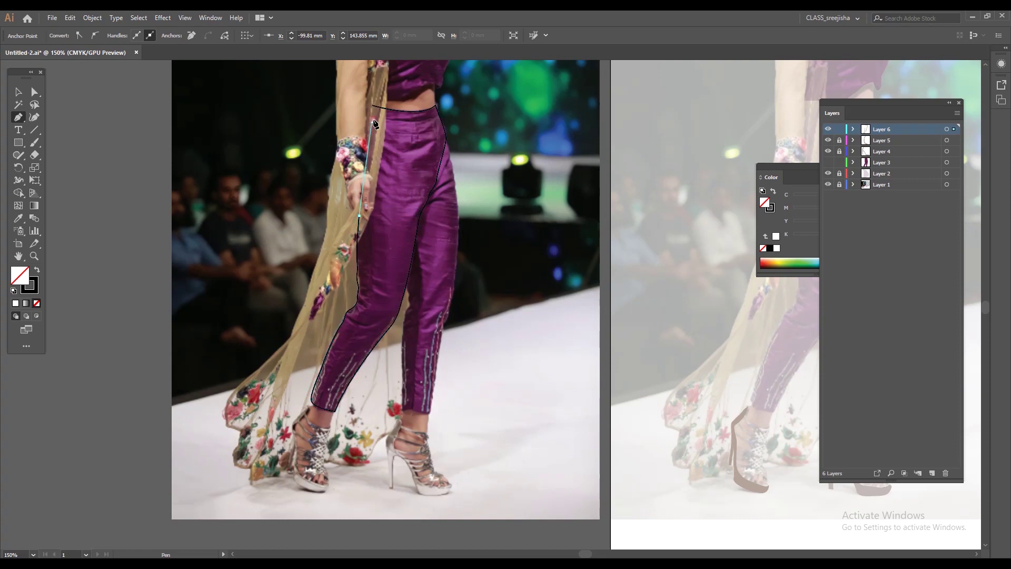
left_click_drag(372, 107, 375, 115)
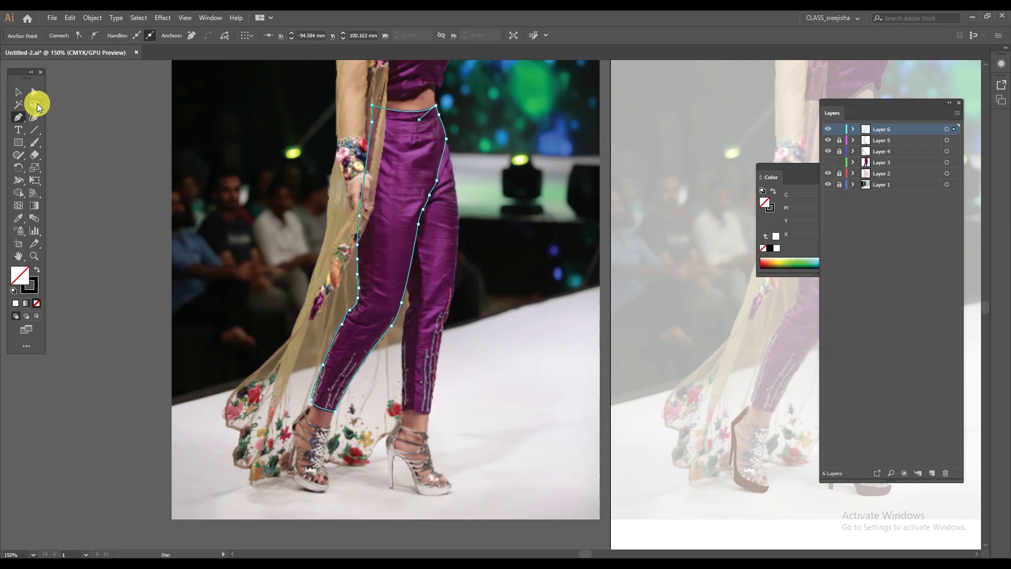
Step: Deselect the finished leg outline, lock Layer 6 and add a new layer above it
left_click(18, 93)
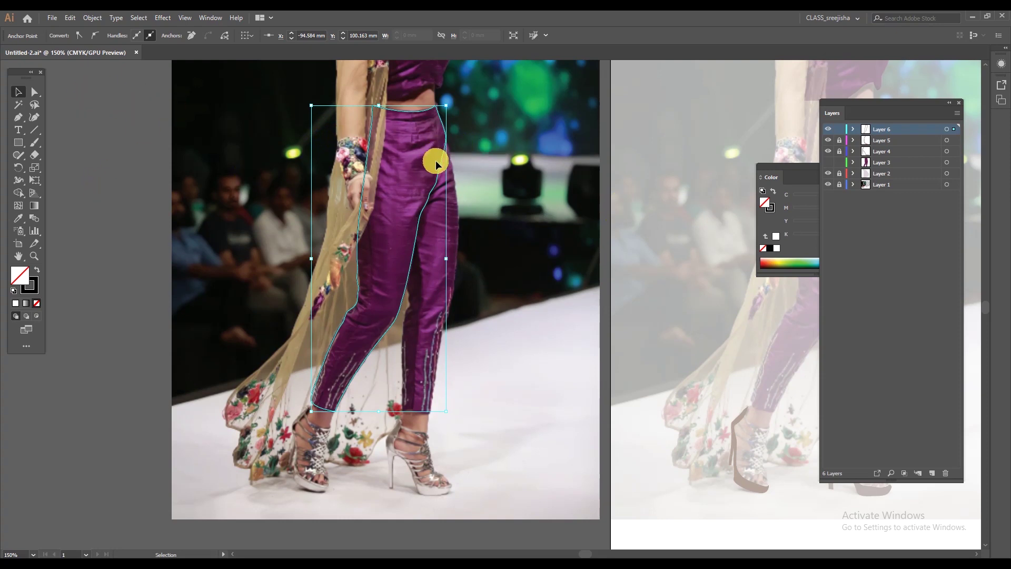
left_click(830, 132)
left_click(830, 131)
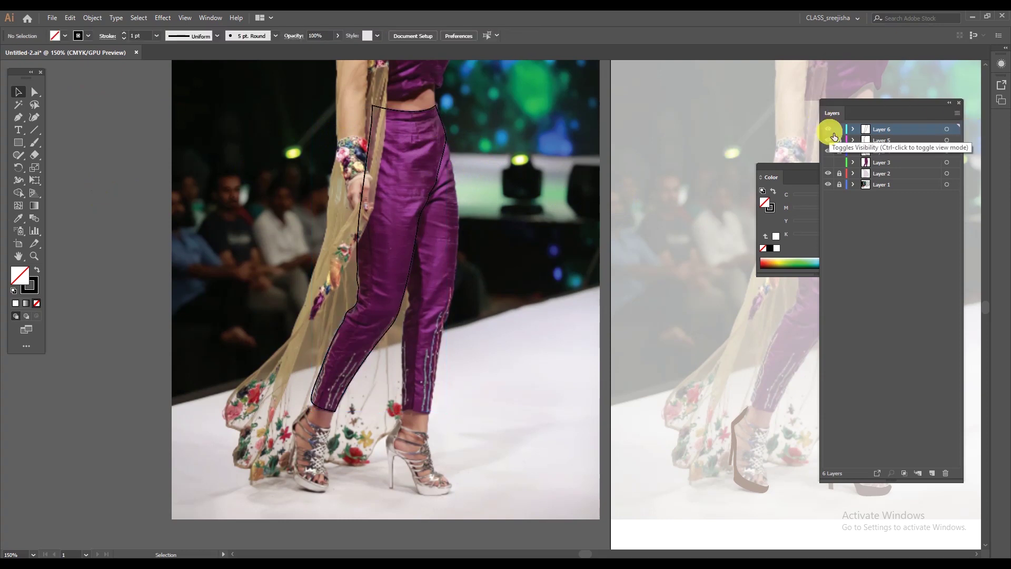
left_click(934, 473)
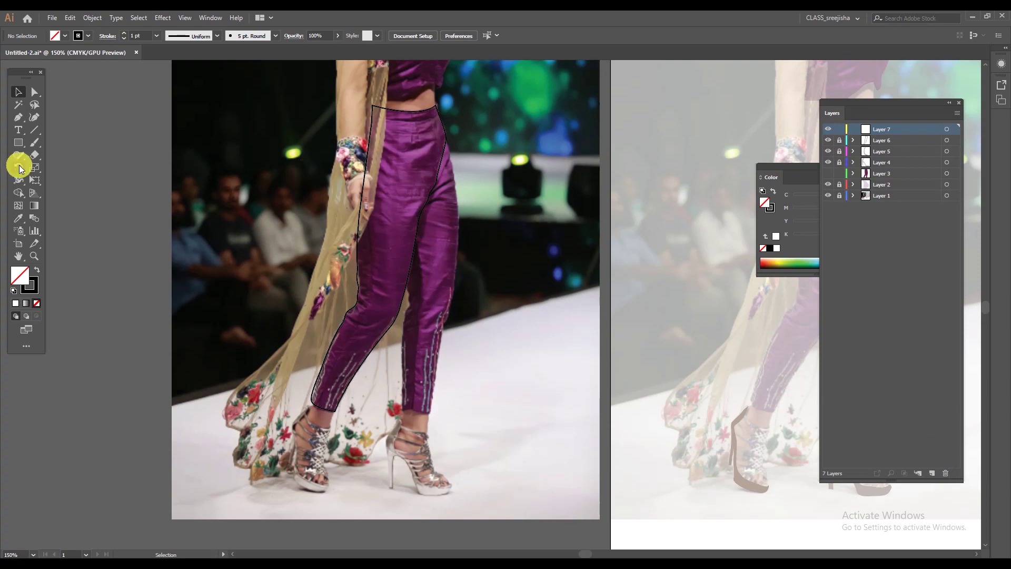
Step: Trace the rear leg's outer edge with the Pen tool from the hip to the ankle, then around the hem
left_click(18, 117)
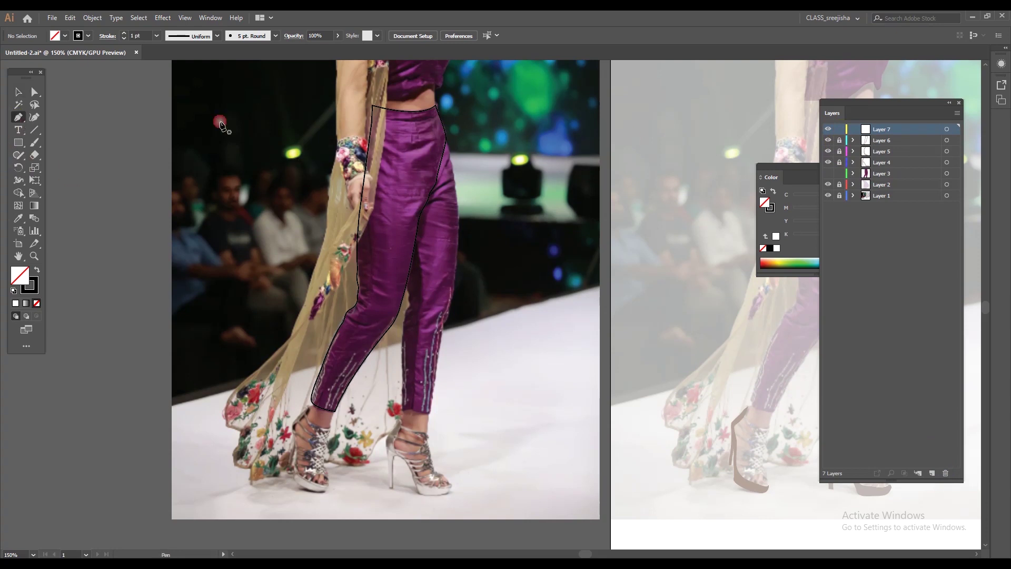
left_click(442, 126)
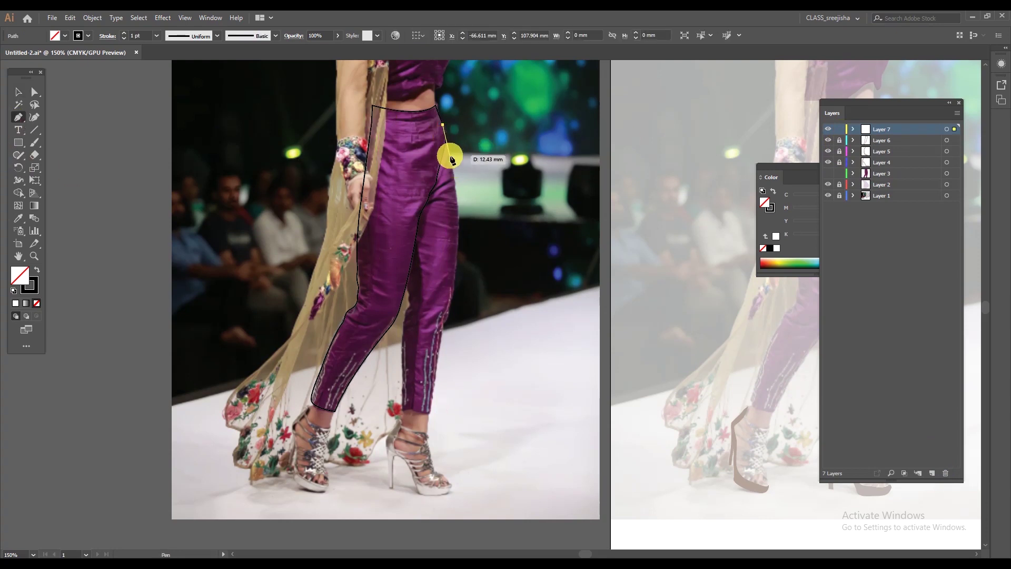
left_click_drag(449, 158, 459, 243)
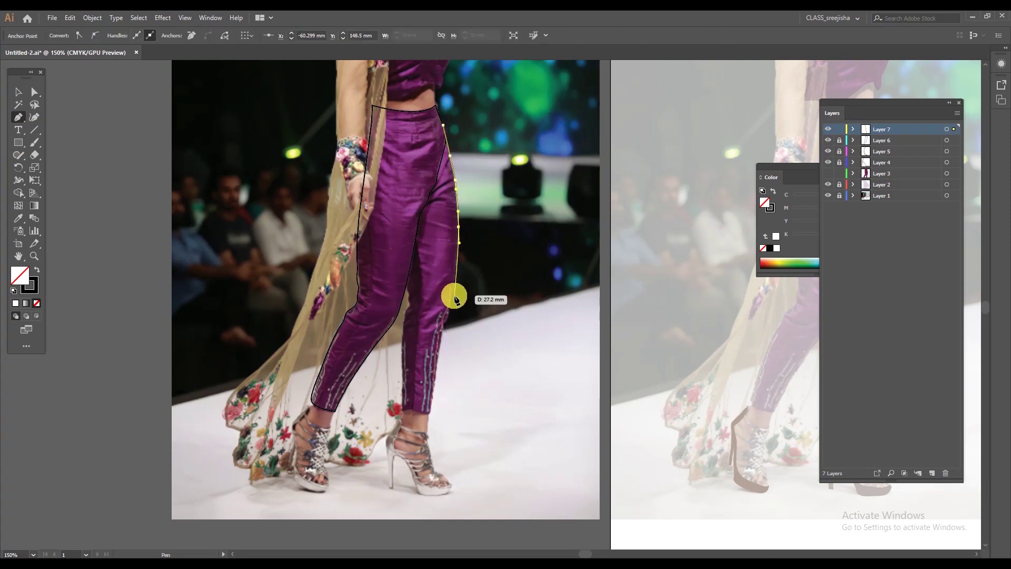
left_click_drag(456, 300, 404, 369)
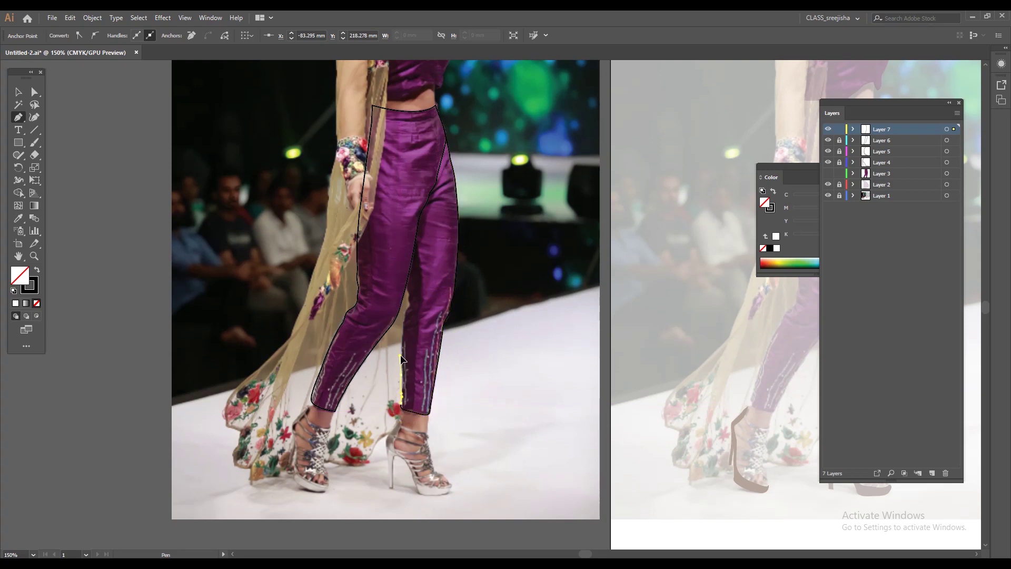
Step: Continue up the rear leg's inner edge, curve the path behind the front leg, and close it at the hip
left_click_drag(402, 313, 401, 259)
left_click(409, 298)
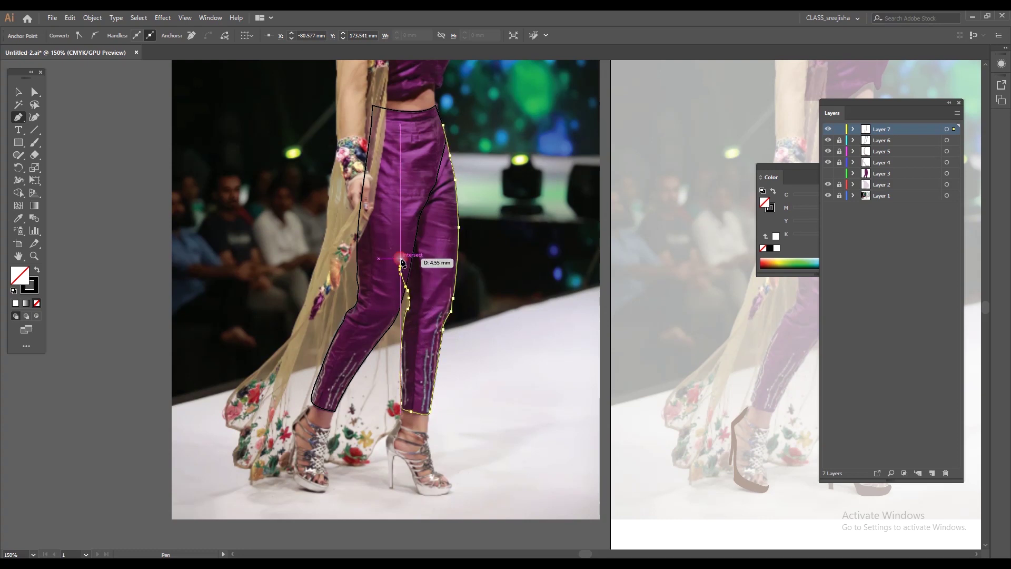
left_click(400, 258)
left_click(395, 216)
left_click(402, 182)
left_click(418, 139)
left_click(432, 126)
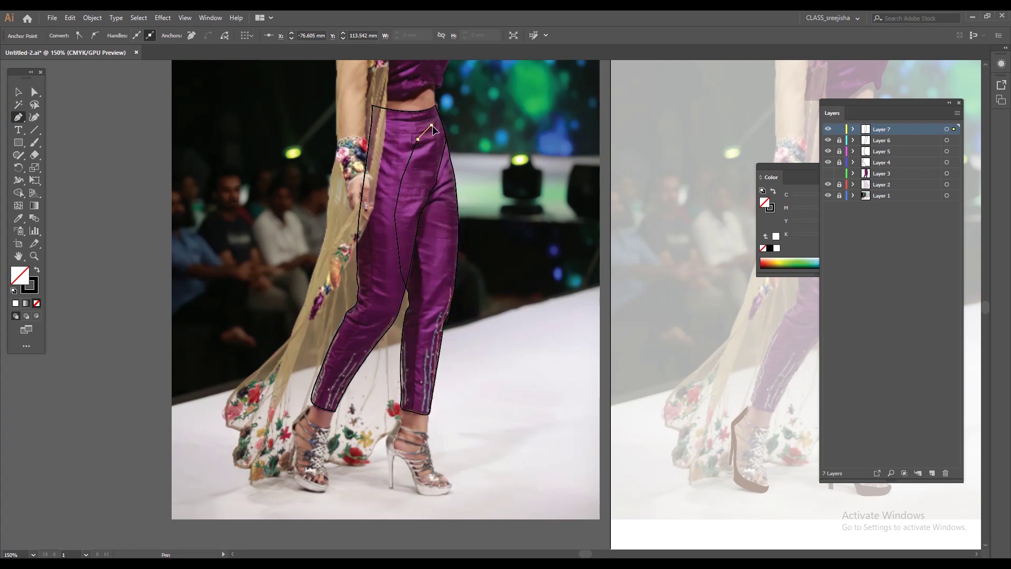
left_click(442, 124)
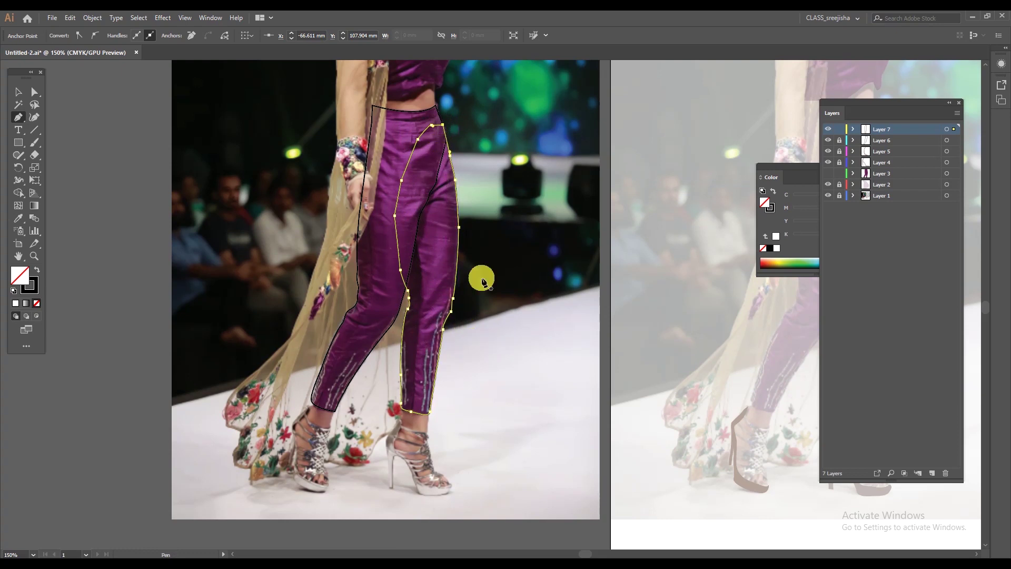
Step: Unlock Layer 6 and select the front leg's outline
left_click(18, 92)
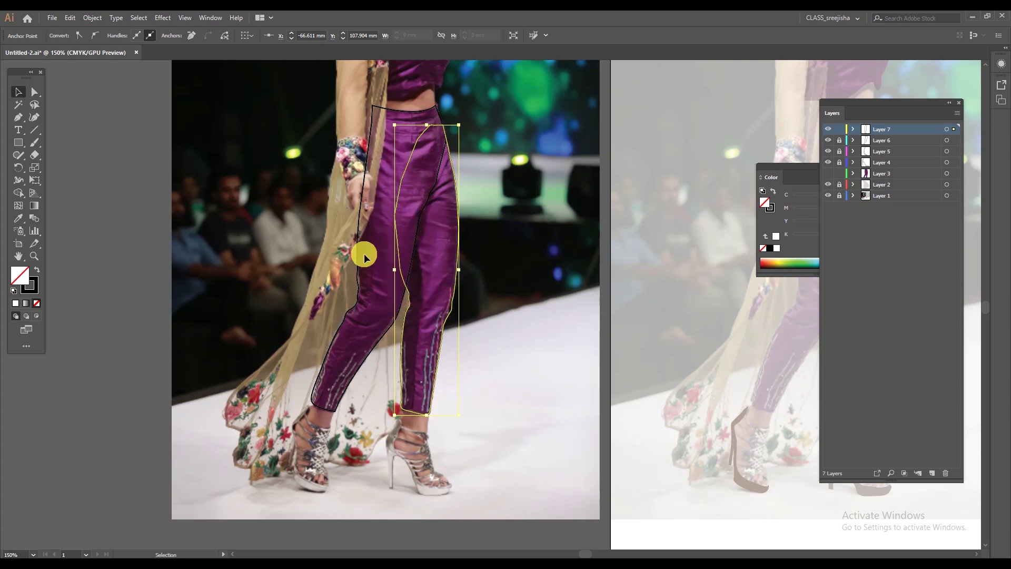
left_click(840, 143)
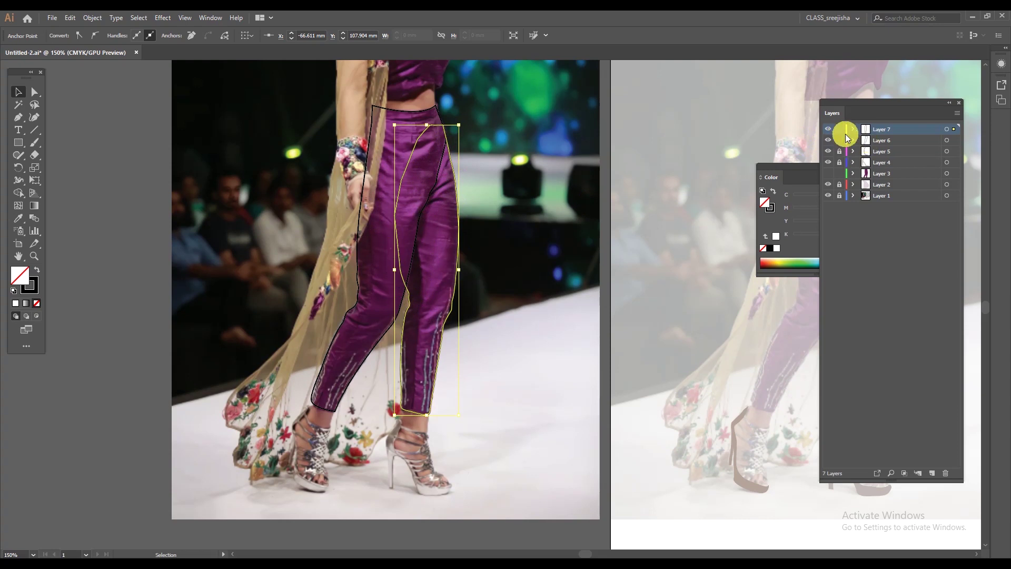
left_click(388, 327)
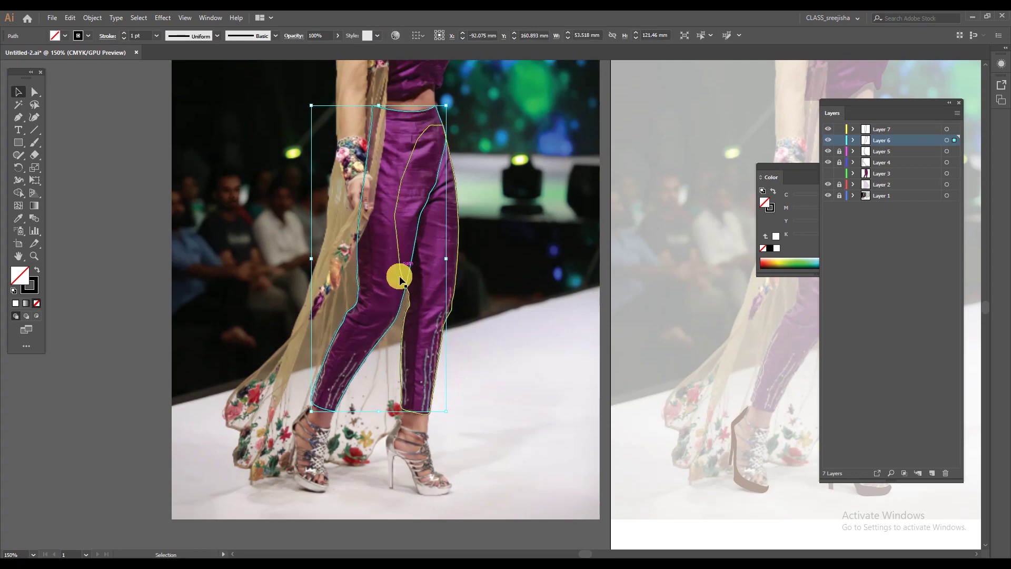
Step: Draw a circle about 12 mm wide over the photo's background beside the model and fill it with purple sampled from the top
left_click_drag(474, 196, 370, 327)
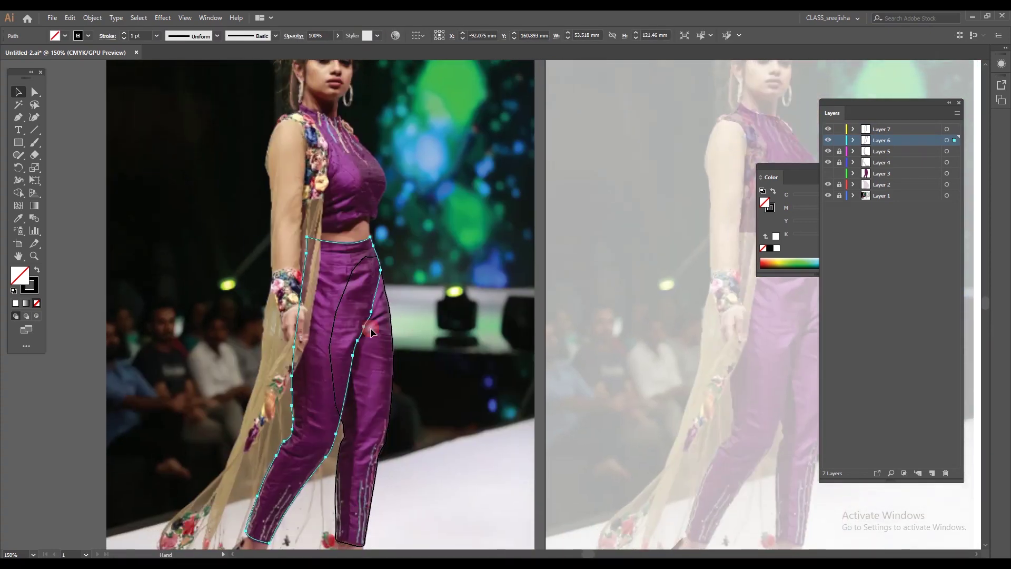
left_click(327, 277)
left_click_drag(357, 386, 370, 346)
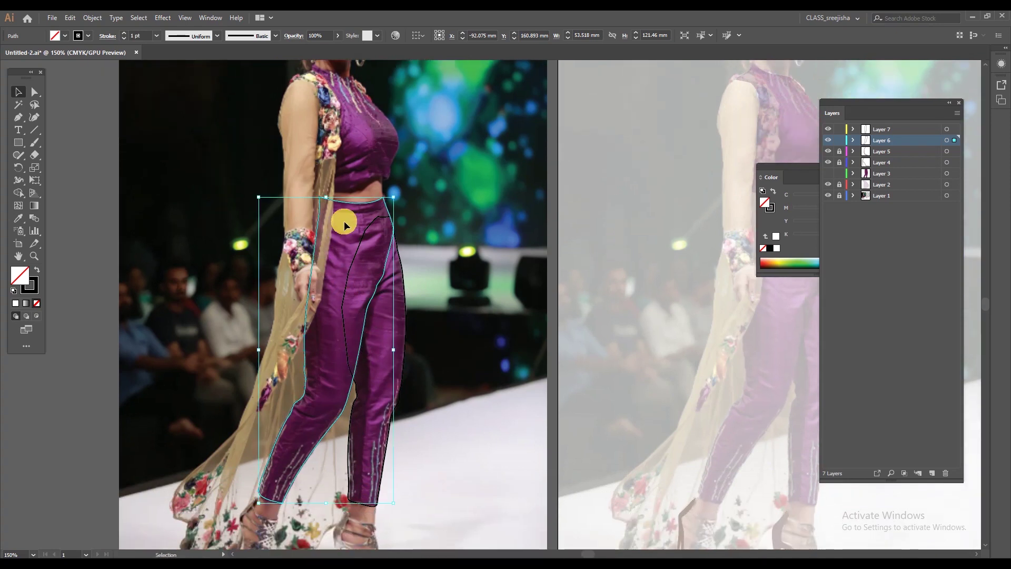
left_click_drag(18, 143, 75, 173)
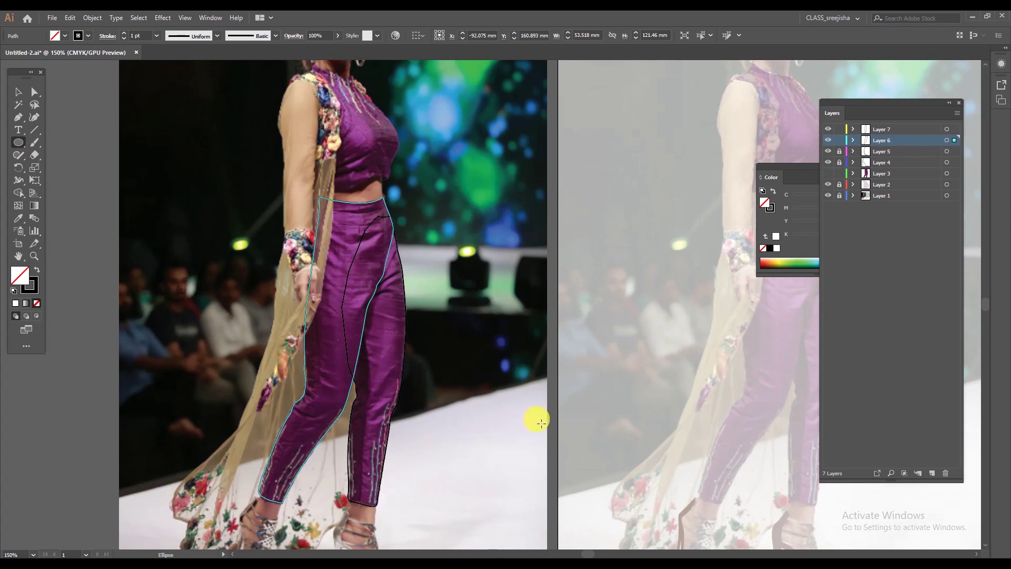
left_click_drag(517, 136, 547, 166)
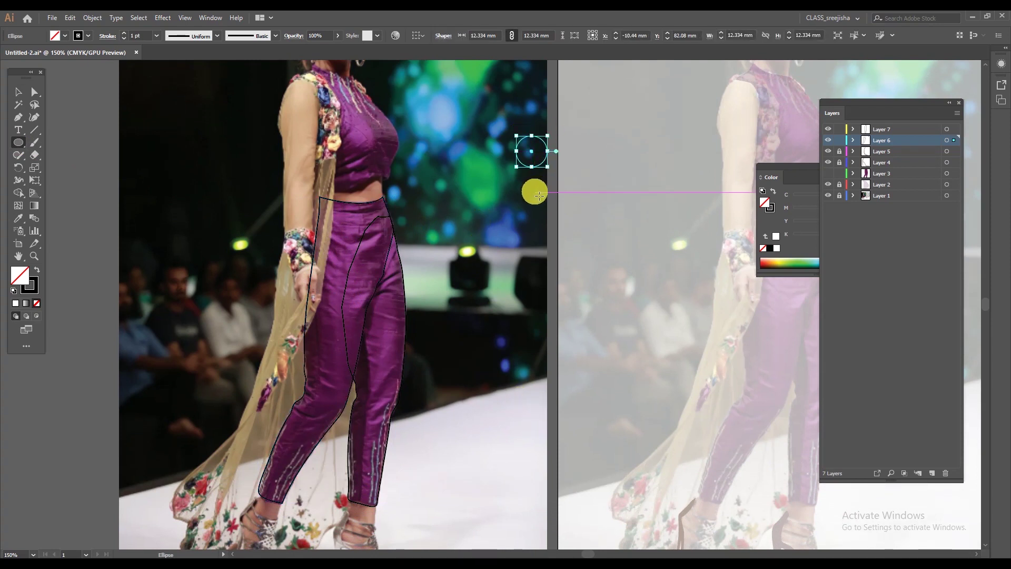
left_click(18, 219)
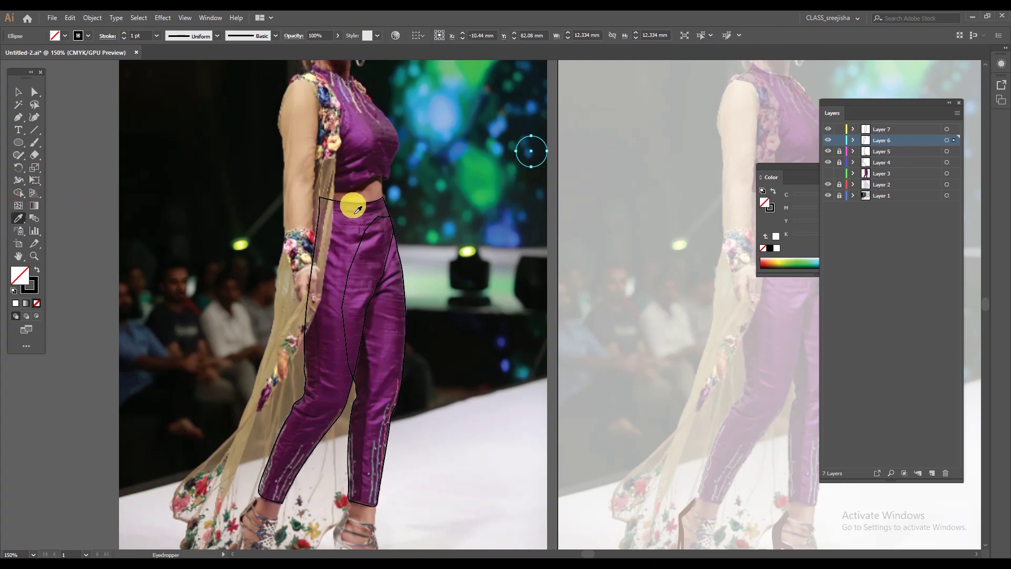
left_click(360, 140)
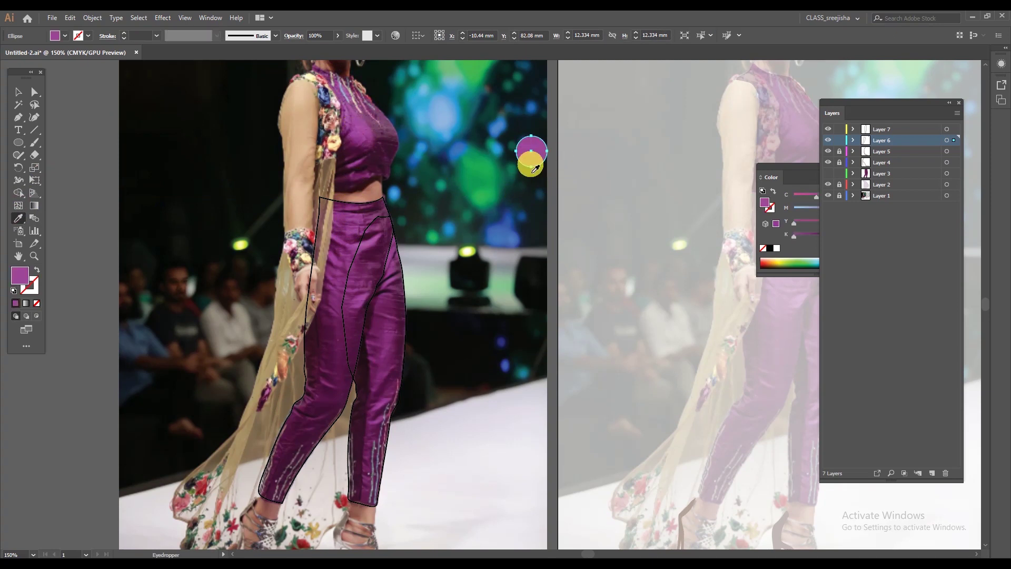
Step: Duplicate the purple circle just below and fill the copy with a dark purple sampled from the trousers' shaded area
key("v")
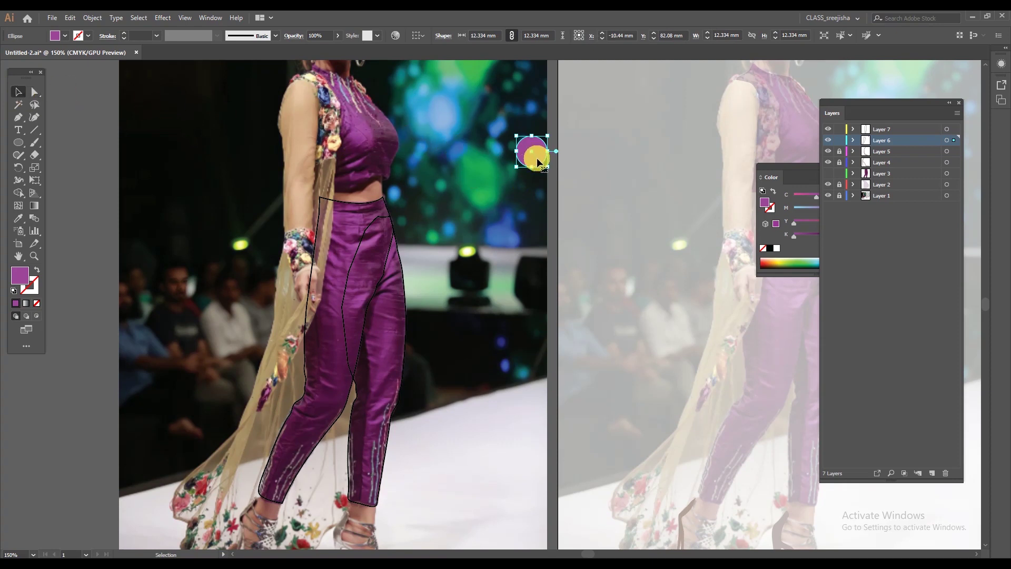
left_click_drag(533, 164, 531, 207)
key("i")
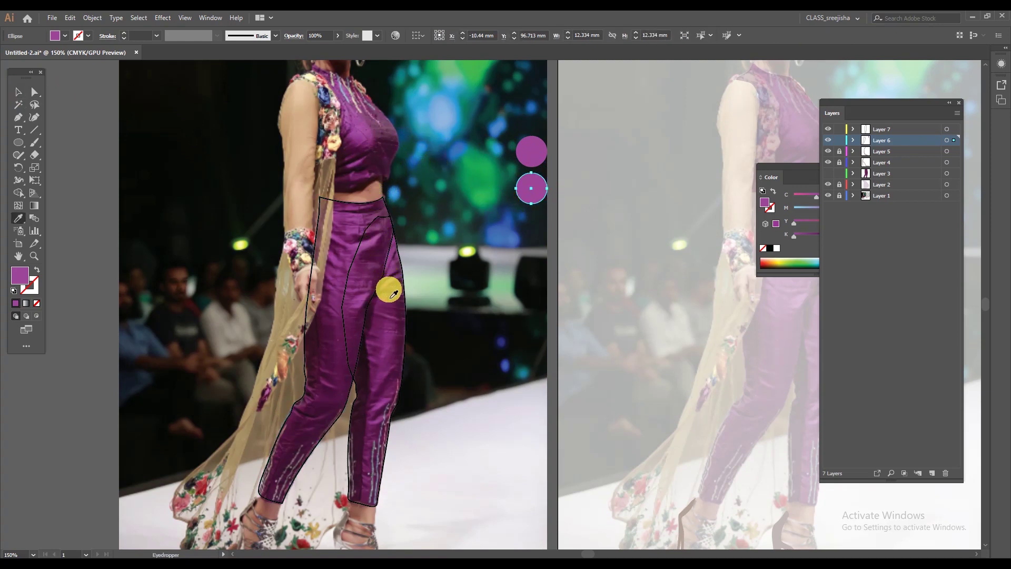
left_click(331, 334)
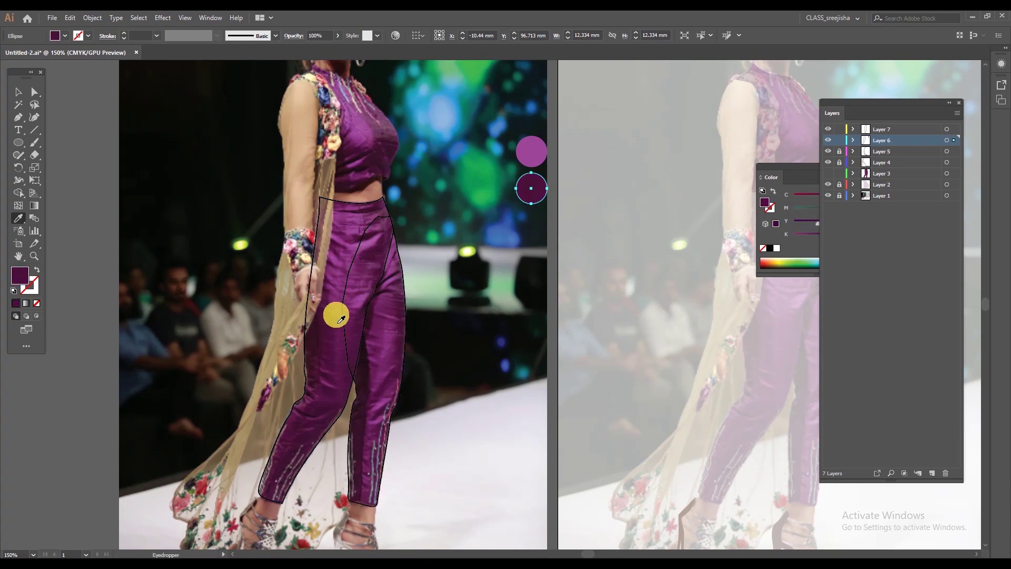
Step: Duplicate the dark purple circle just below and fill the copy with a near-black purple sampled from the shadow between the trouser legs
key("v")
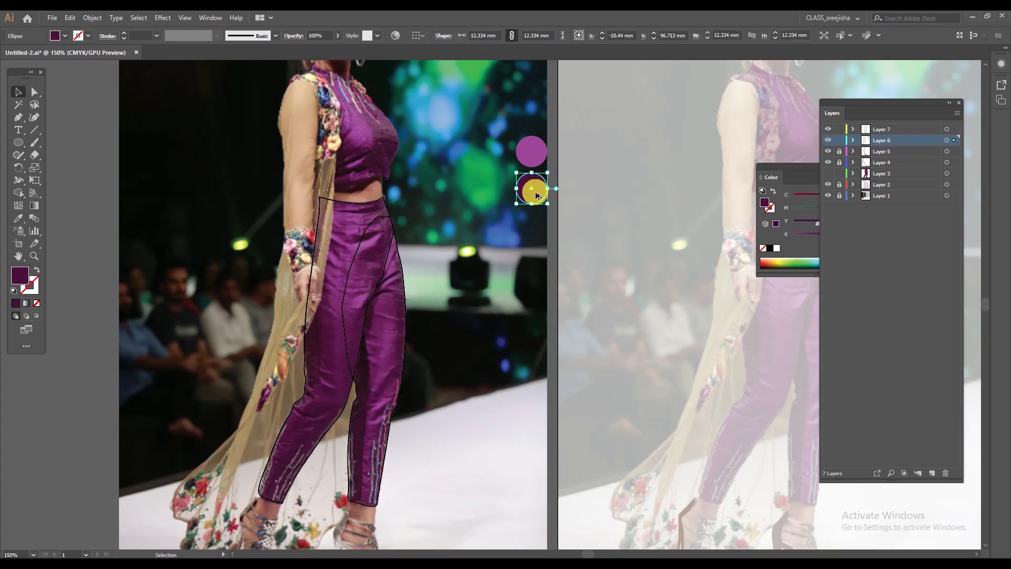
left_click_drag(533, 199, 532, 242)
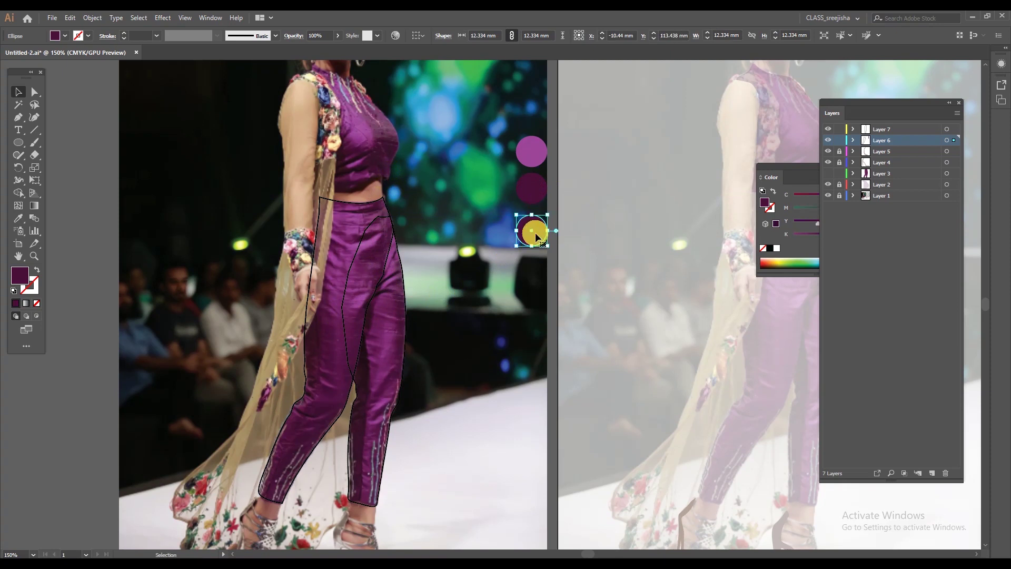
key("i")
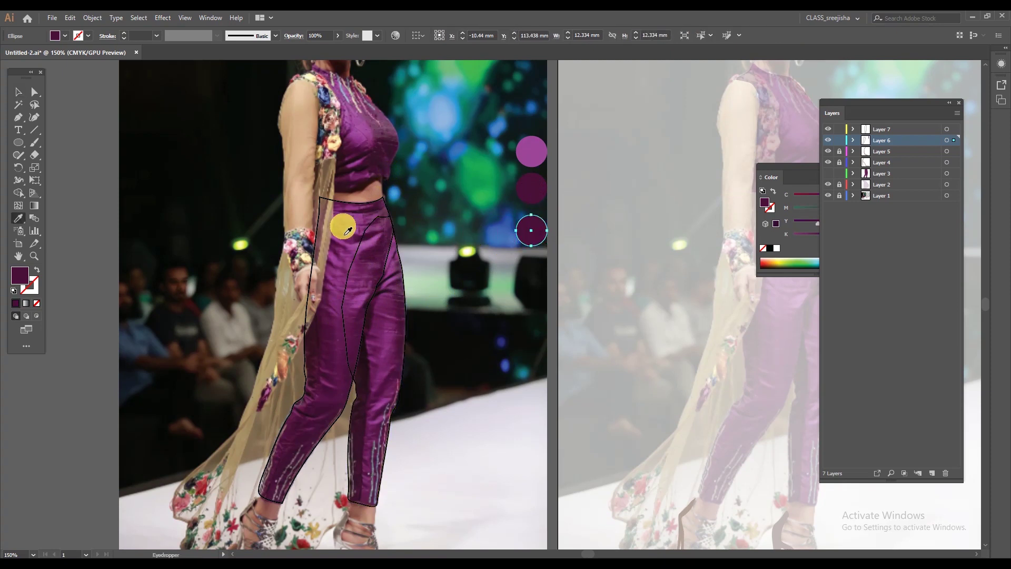
left_click(365, 366)
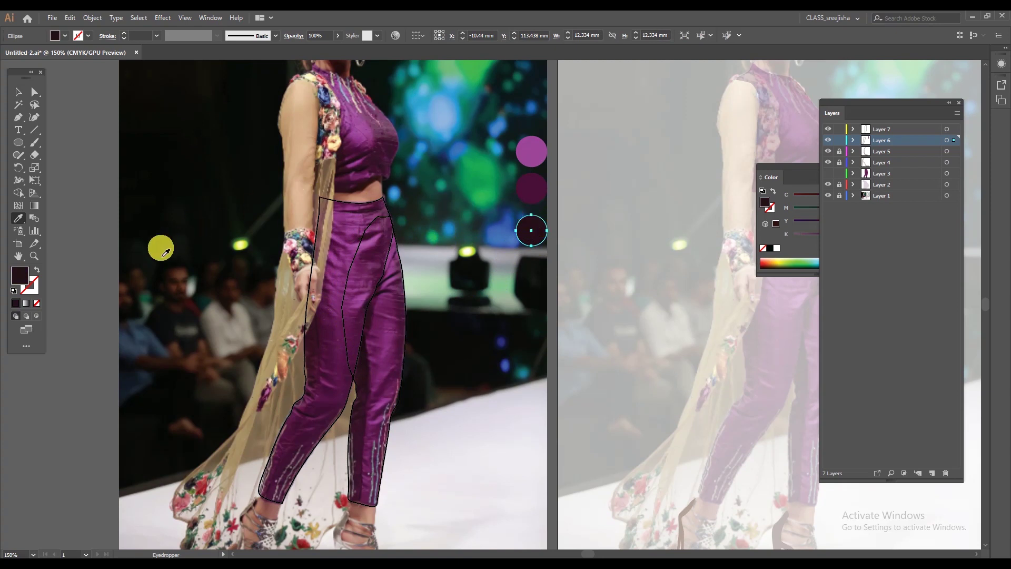
Step: Adjust the lowest circle's fill to the near-black purple #210C17
double_click(17, 277)
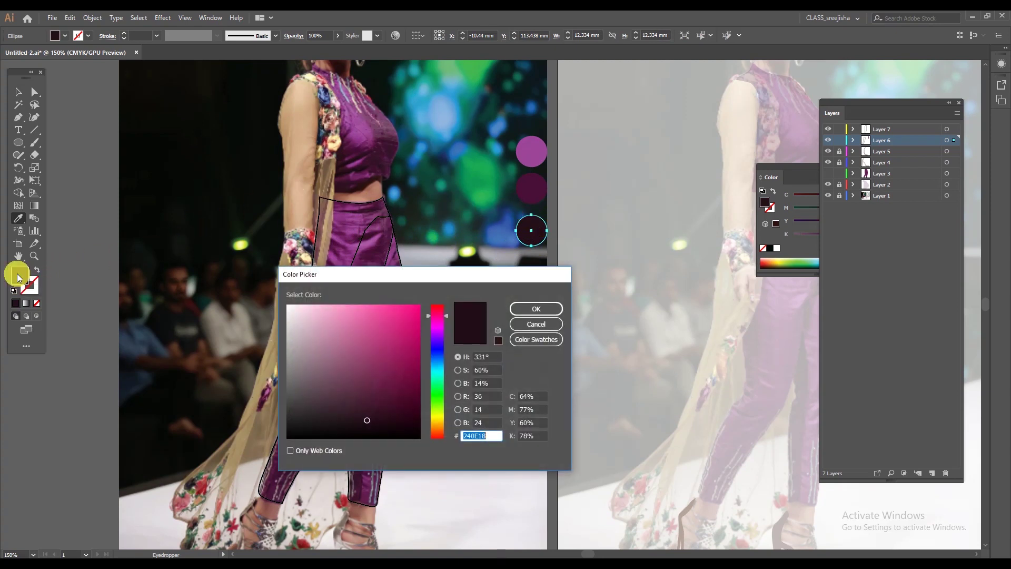
left_click(371, 421)
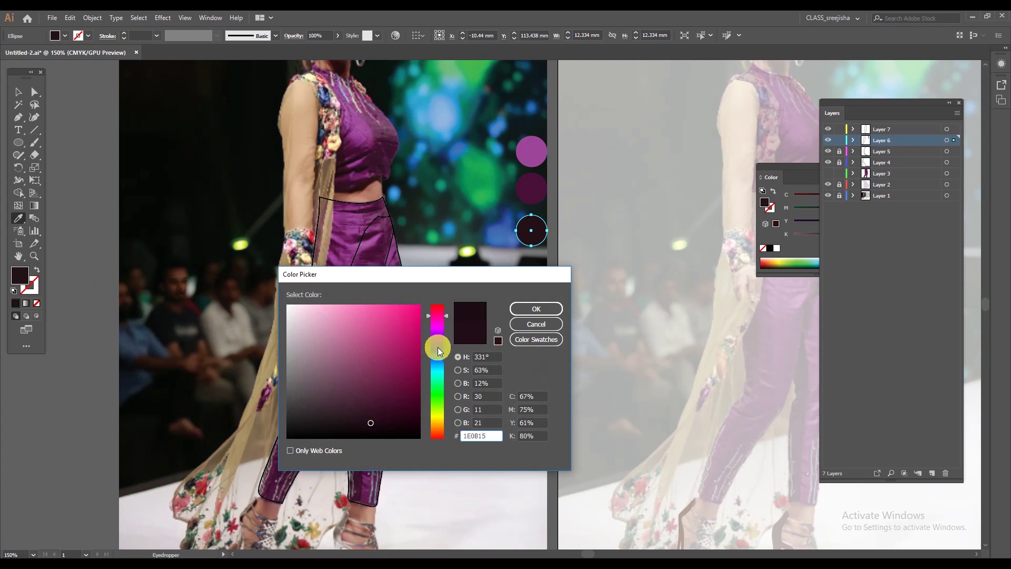
left_click(373, 421)
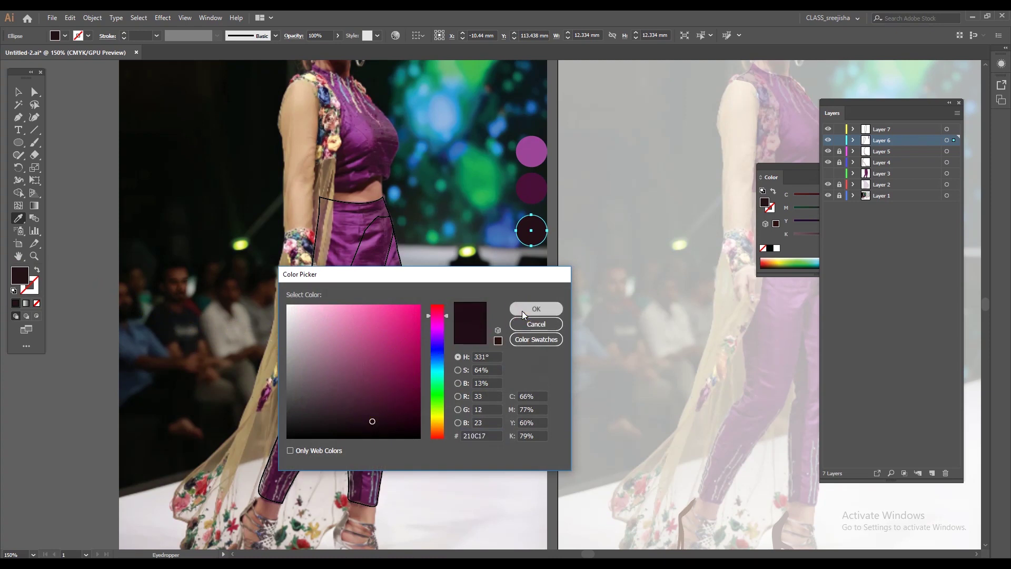
left_click(522, 310)
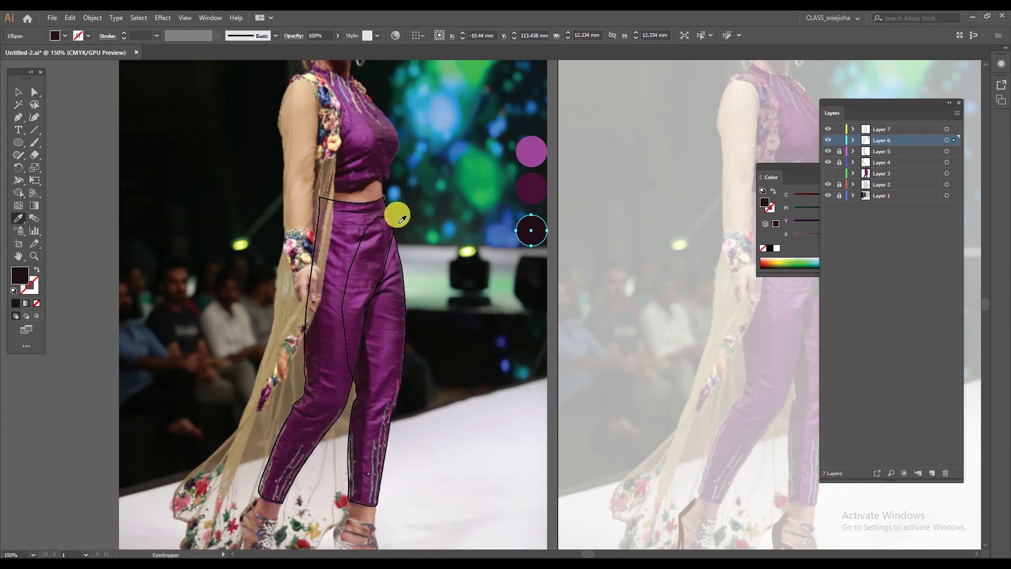
Step: Duplicate the bright purple circle just above and change the copy's fill to a lighter pinkish purple
key("v")
left_click(531, 145)
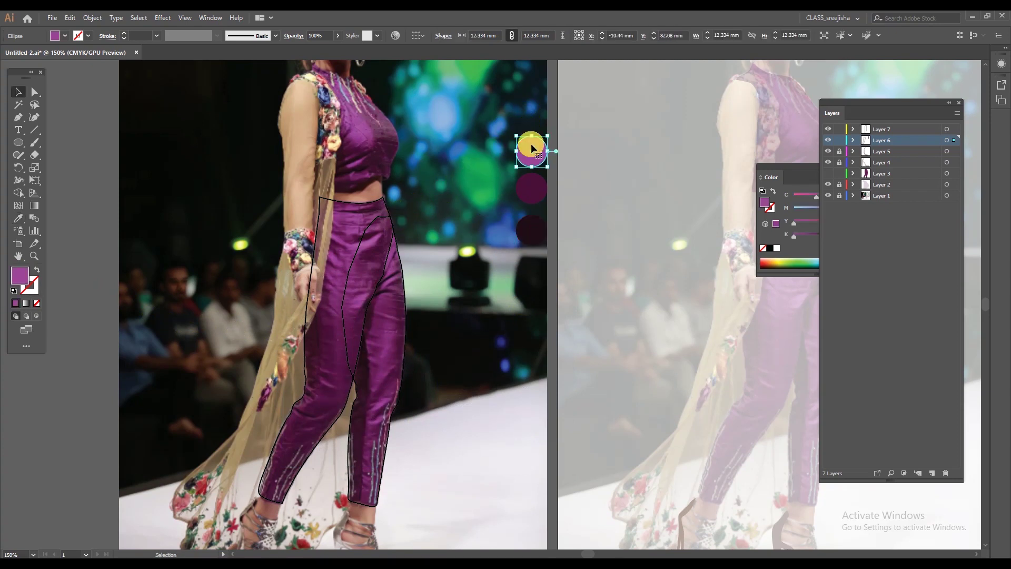
left_click_drag(534, 141, 534, 105)
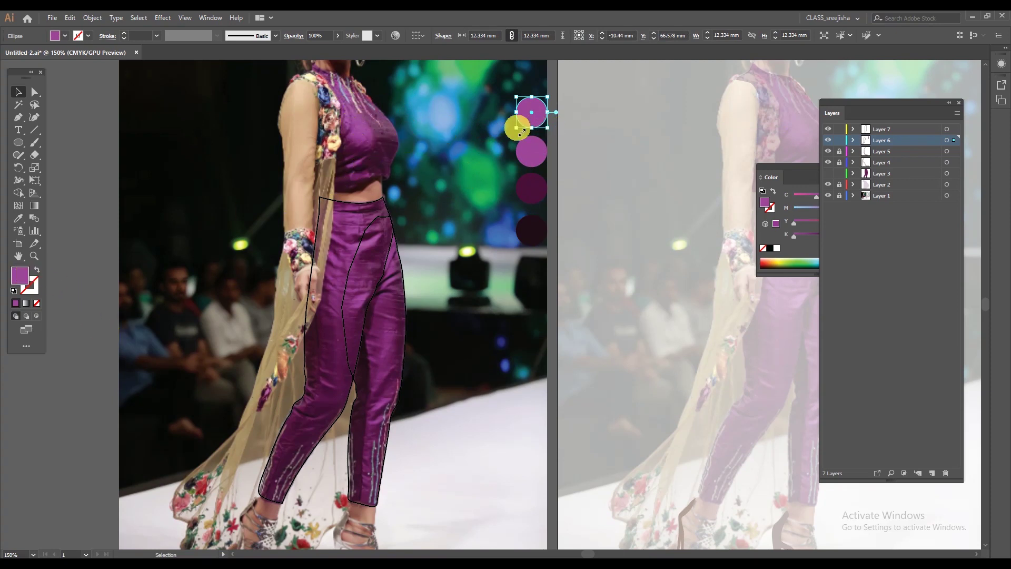
double_click(19, 274)
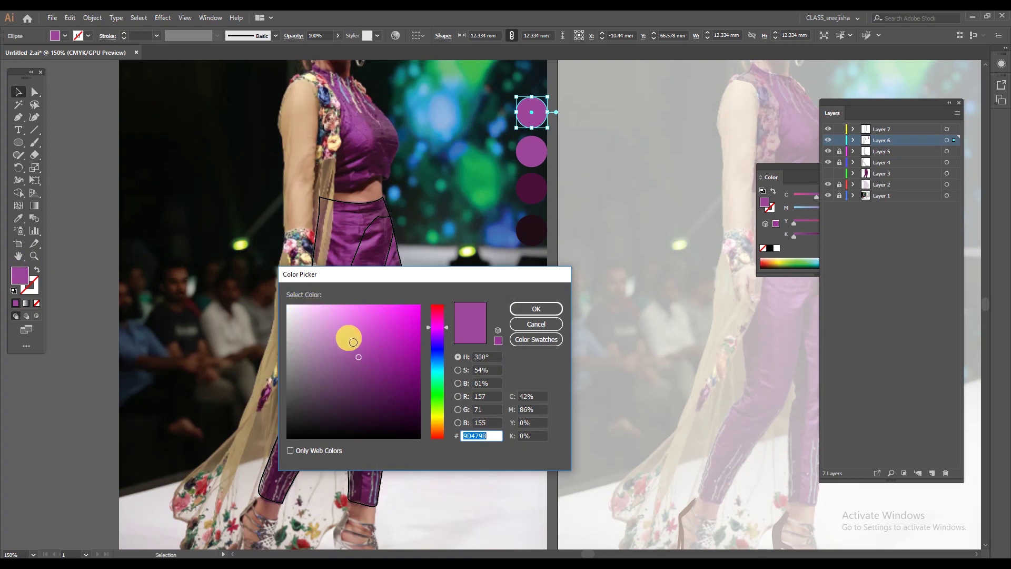
left_click(350, 338)
left_click(526, 310)
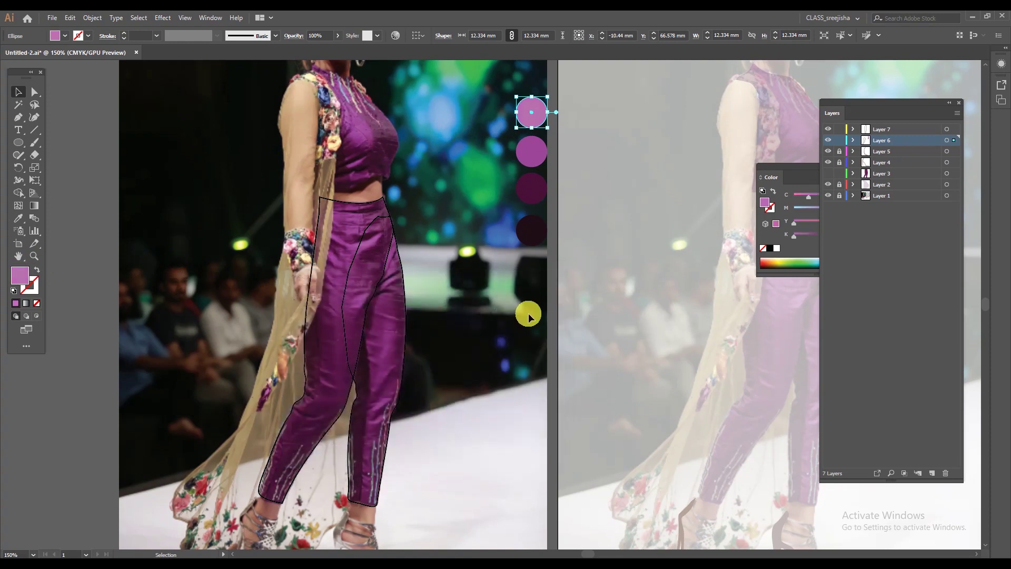
left_click(518, 416)
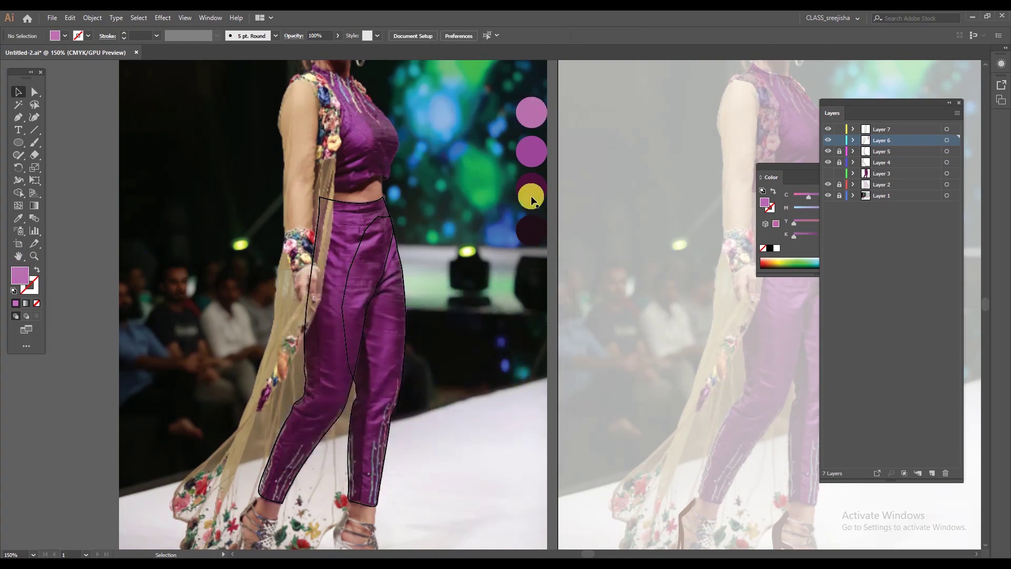
Step: Group the four swatch circles and move the group onto the edge of the faded photo copy
left_click(532, 111)
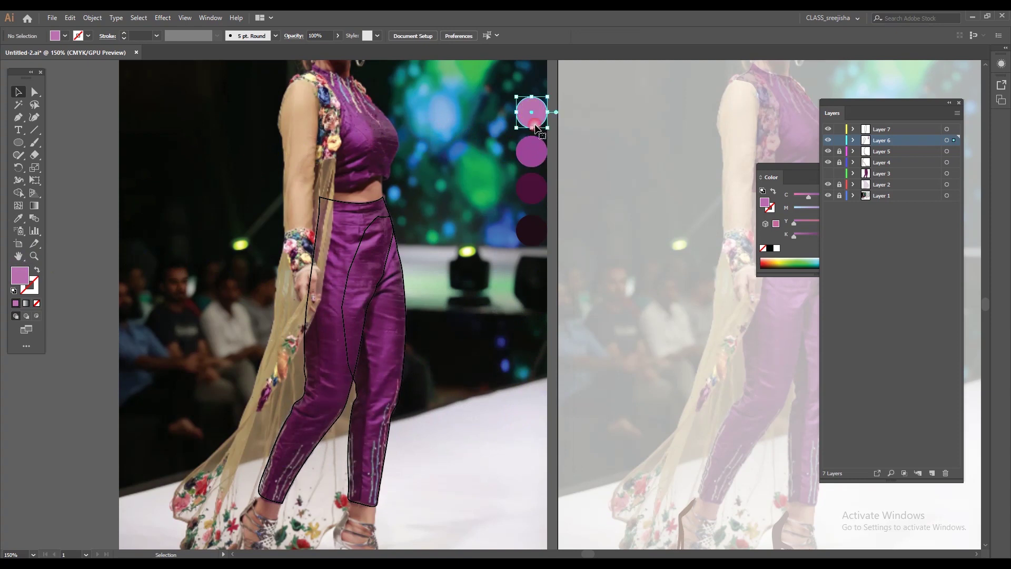
left_click(533, 154)
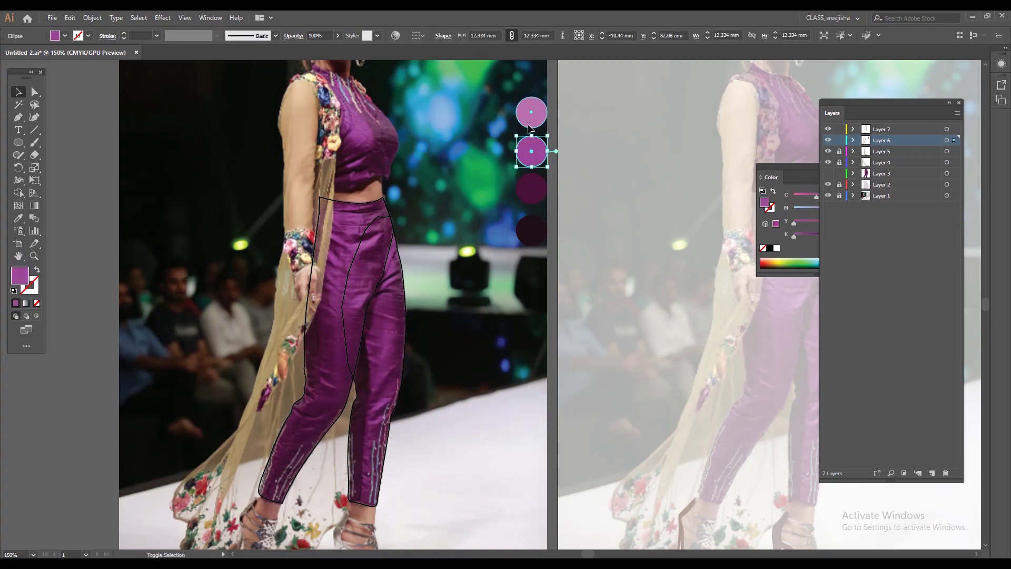
left_click(531, 127, "shift")
left_click(536, 233, "shift")
right_click(531, 185)
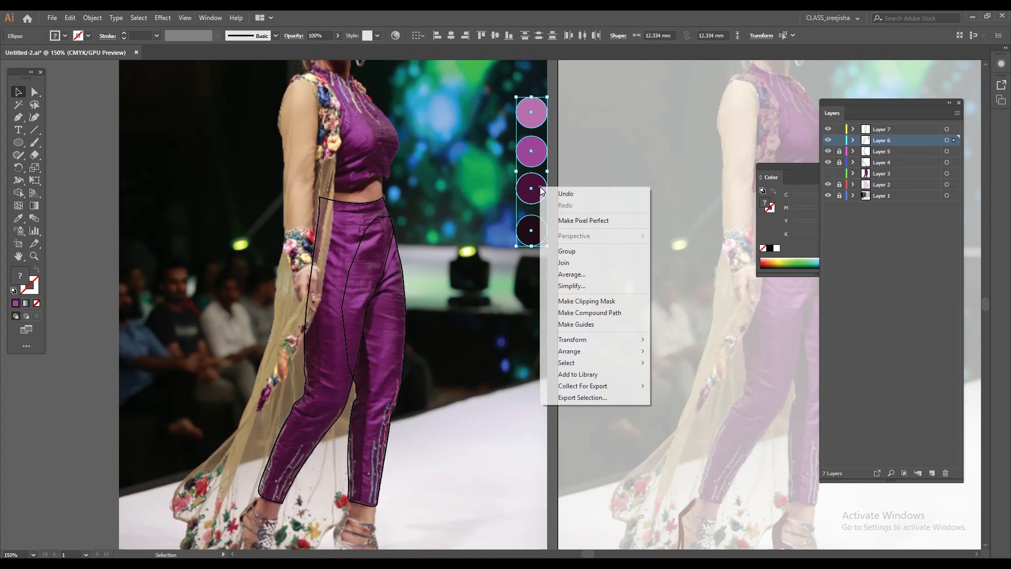
left_click(564, 249)
left_click_drag(544, 156, 594, 135)
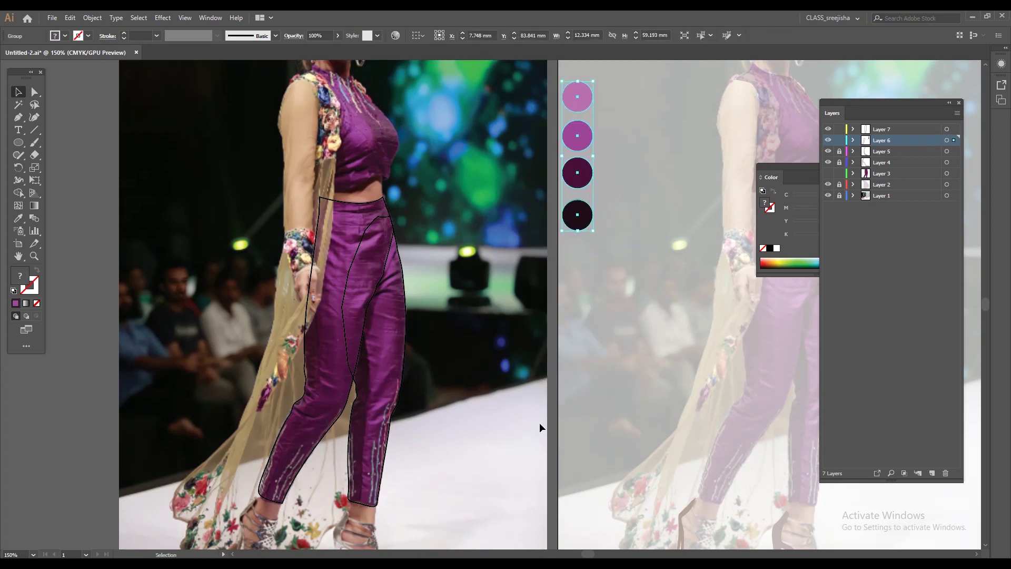
left_click(536, 437)
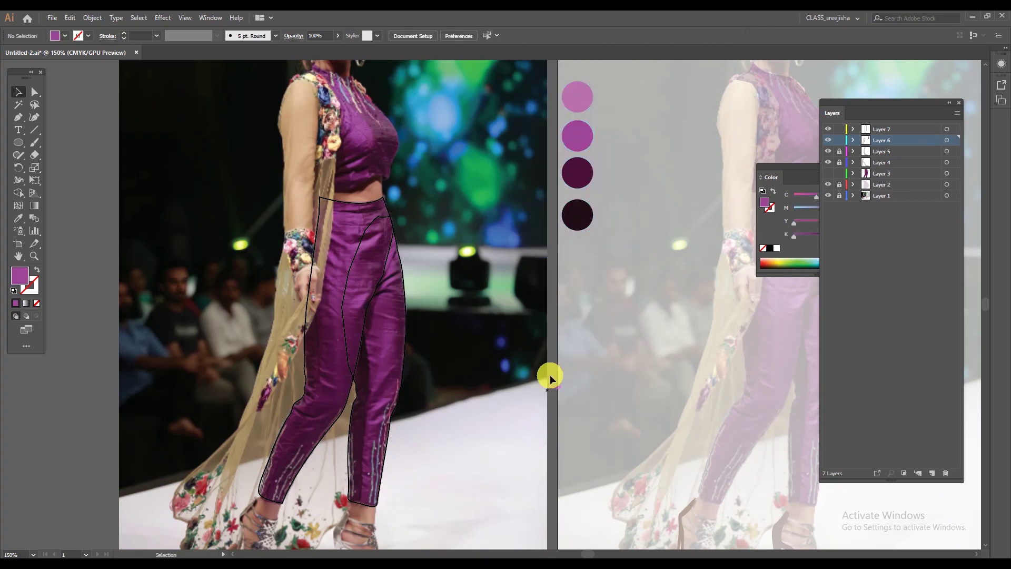
Step: Move the swatch group to a new layer above Layer 6, keeping its position, and lock that layer
left_click(574, 147)
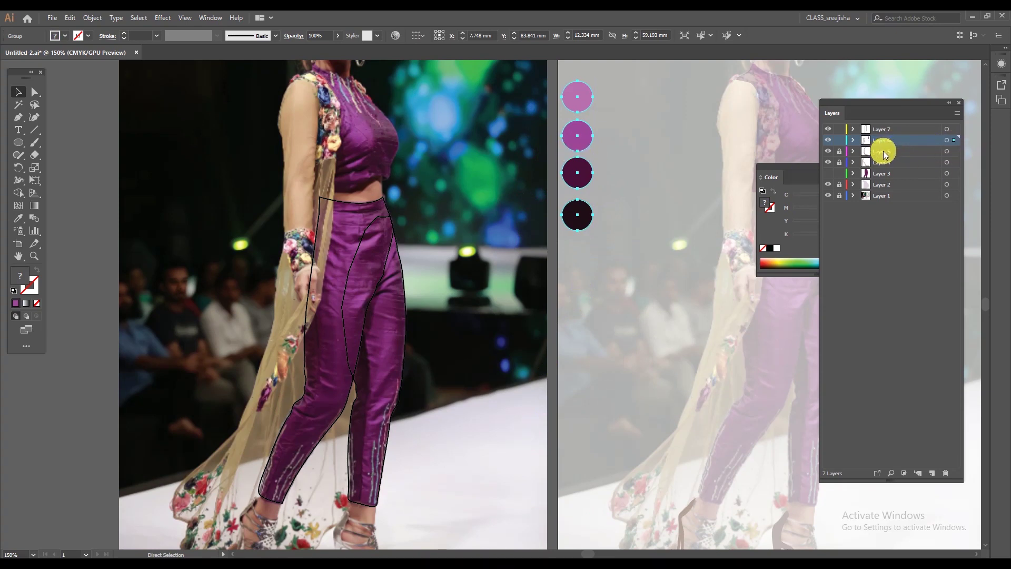
key("Delete")
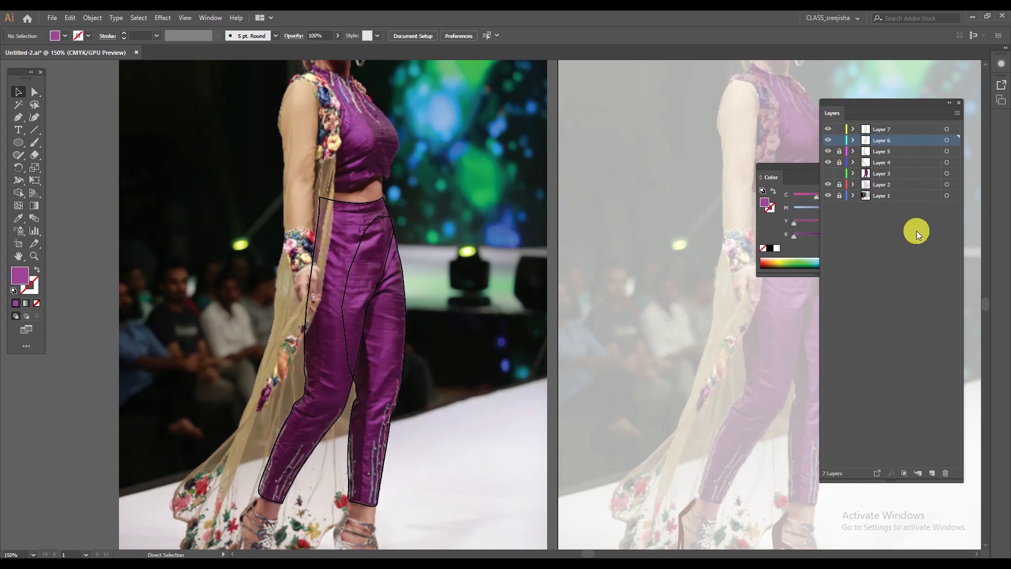
left_click(931, 472)
key("ctrl+f")
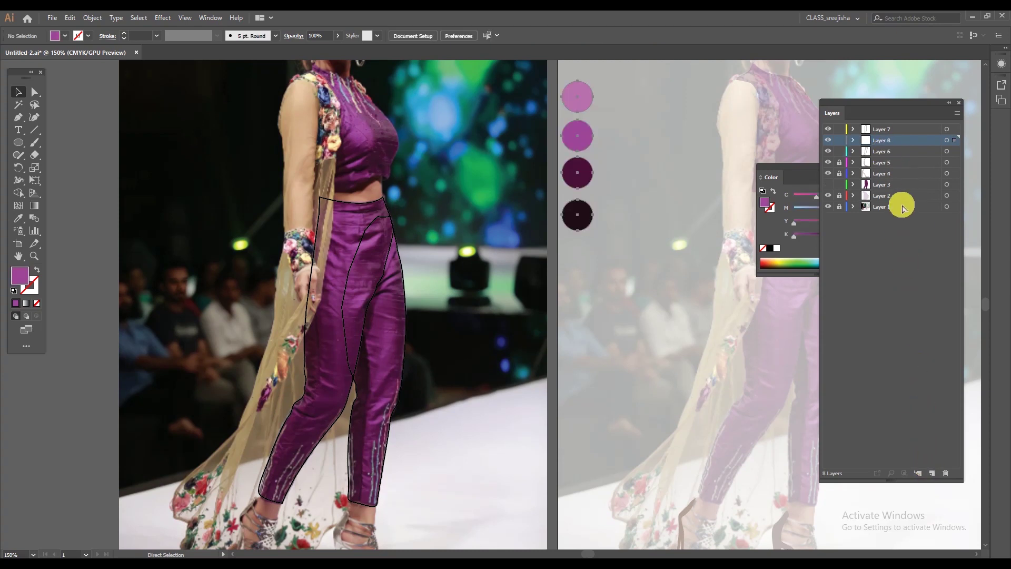
left_click(840, 140)
Step: Sample the four swatch circles in turn with the Eyedropper, running from lightest to darkest and back to the lightest
left_click(19, 218)
left_click(567, 99)
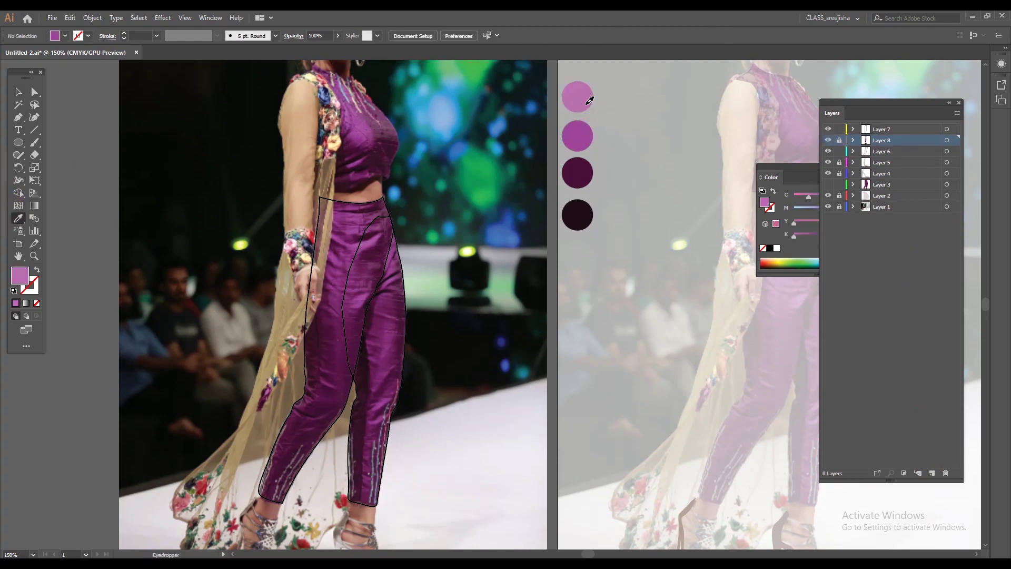
left_click(579, 127)
left_click(584, 183)
left_click(579, 214)
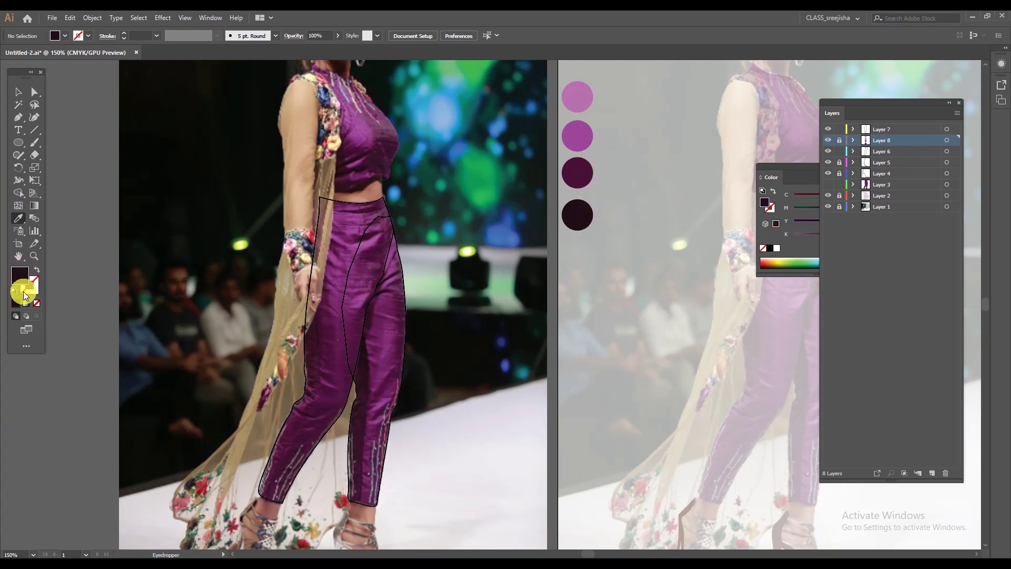
left_click(581, 100)
left_click(582, 138)
left_click(582, 174)
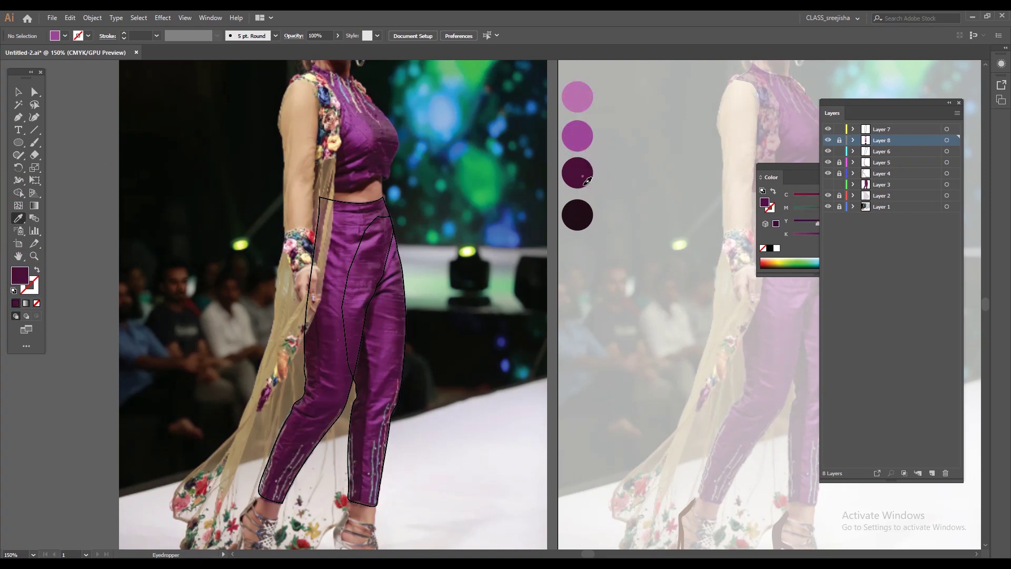
left_click(585, 216)
left_click(582, 174)
left_click(583, 137)
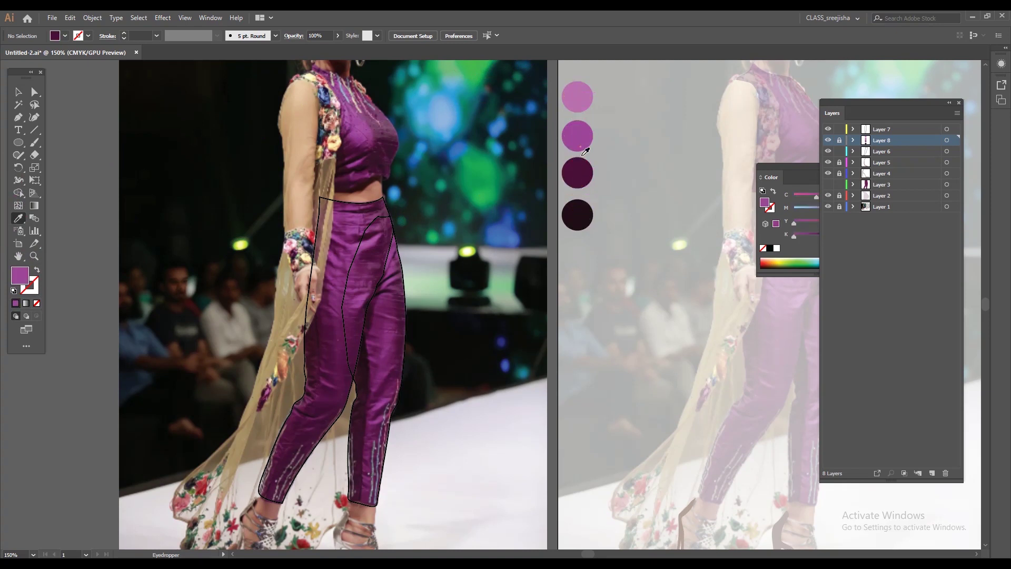
left_click(585, 98)
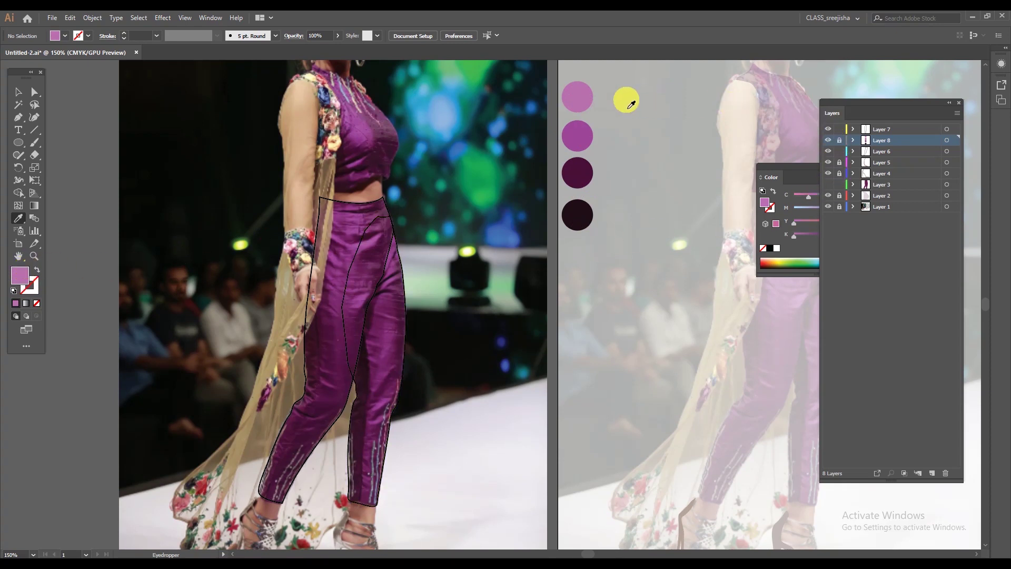
Step: Select the front leg's outline on Layer 6 and fill it with the dark purple sampled from the third swatch
left_click_drag(587, 268, 541, 273)
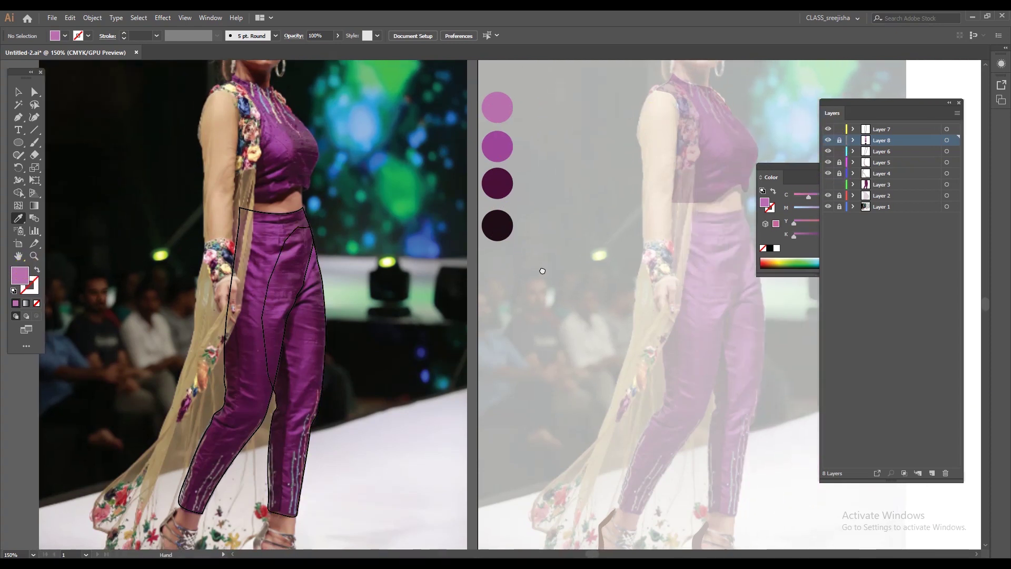
key("v")
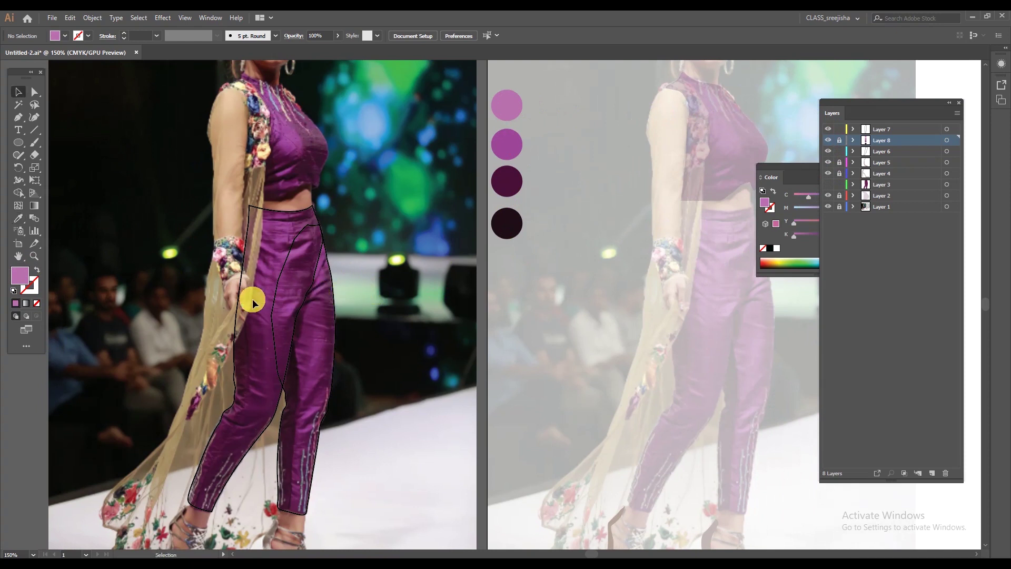
left_click(276, 212)
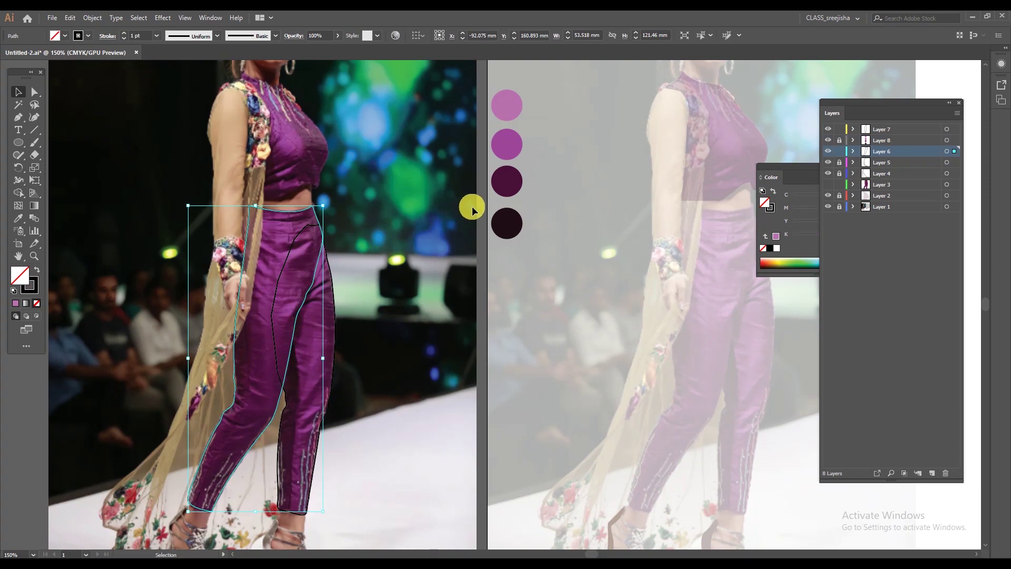
left_click(512, 179)
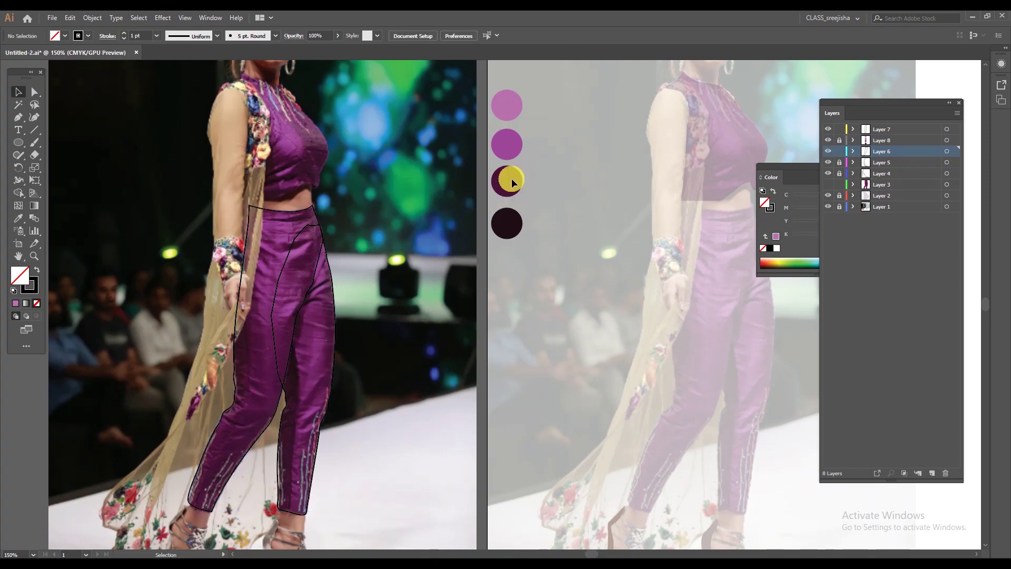
left_click(261, 208)
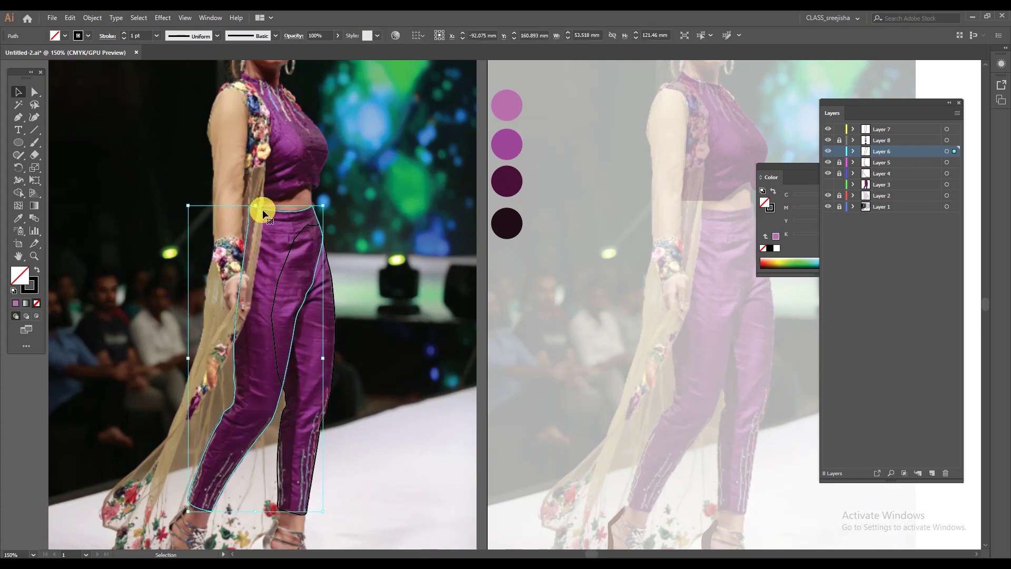
key("i")
left_click(500, 189)
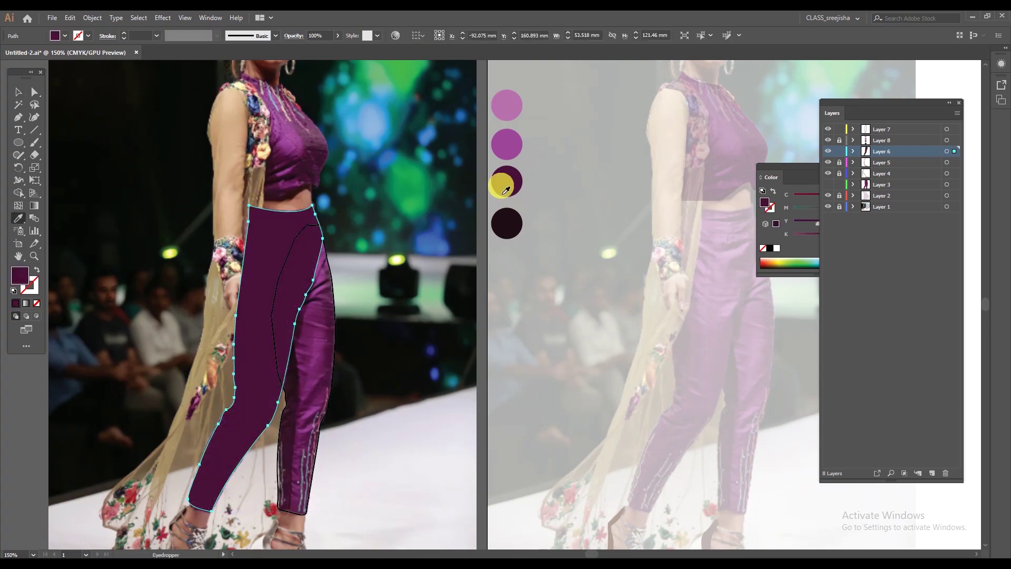
Step: Fill the back leg's outline on Layer 7 with the dark purple sampled from the third swatch
key("v")
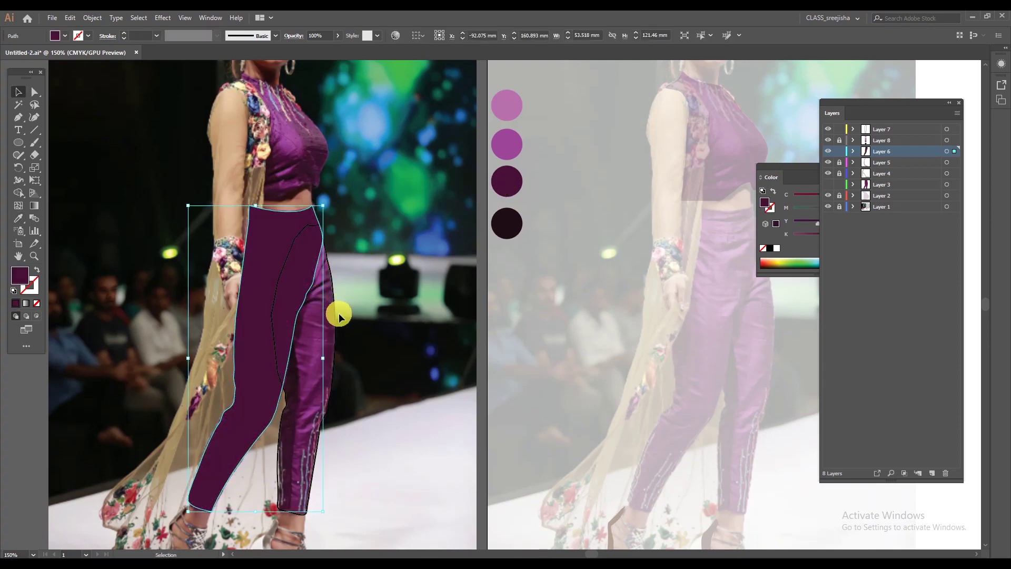
left_click(336, 325)
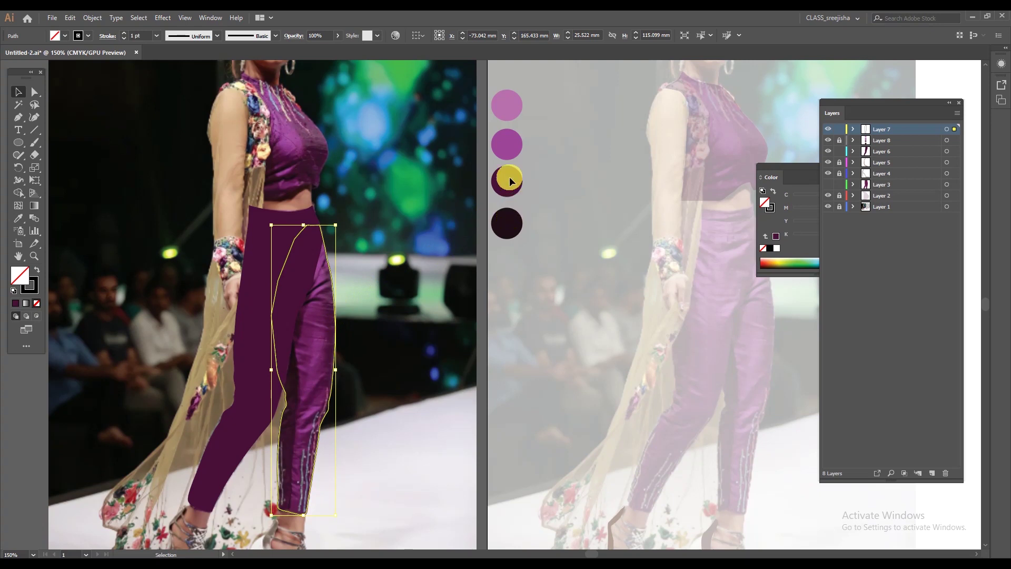
key("i")
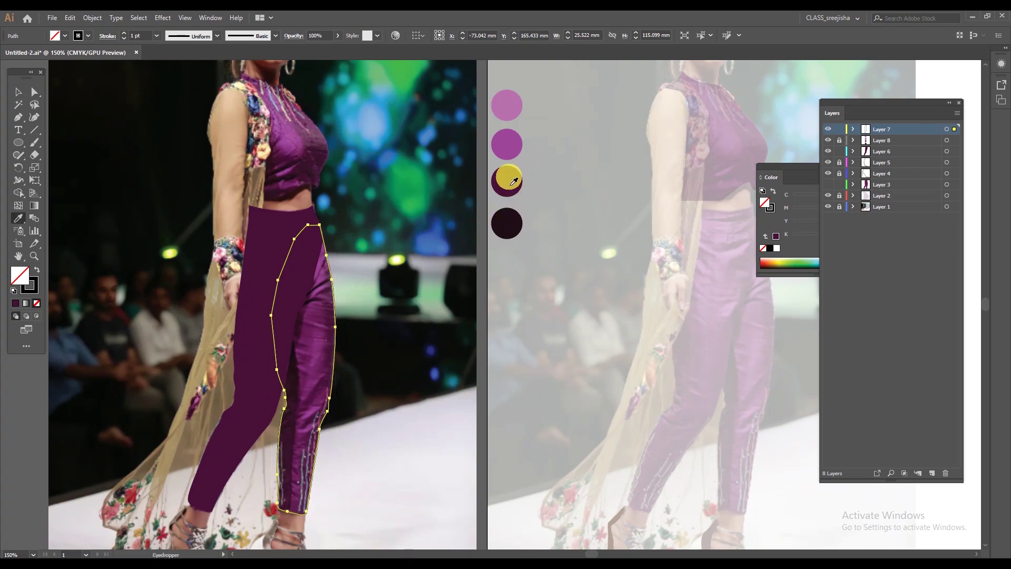
left_click(509, 180)
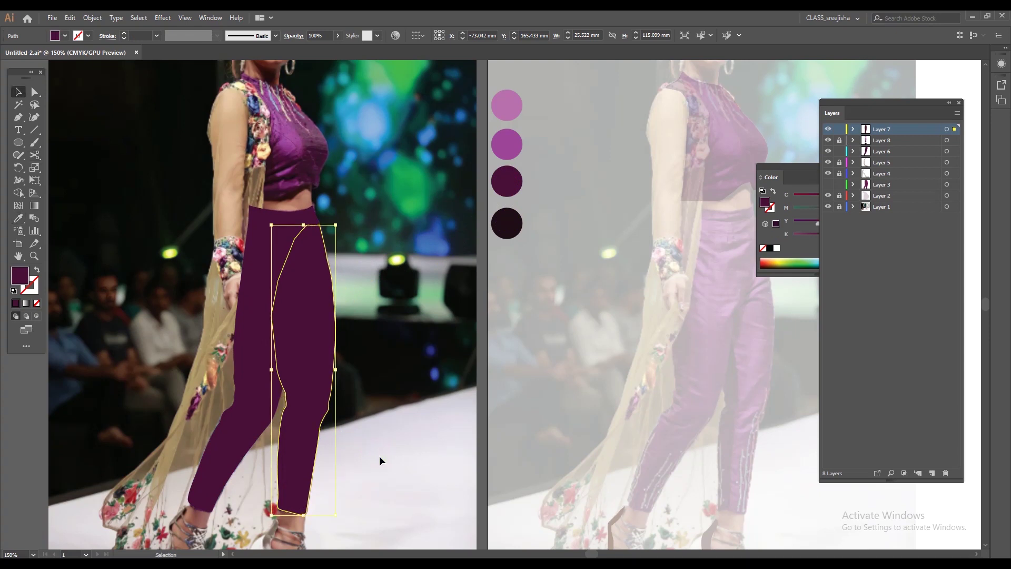
key("v")
Step: Hide Layer 7 and lower the front leg shape's opacity to 35%
left_click(267, 280)
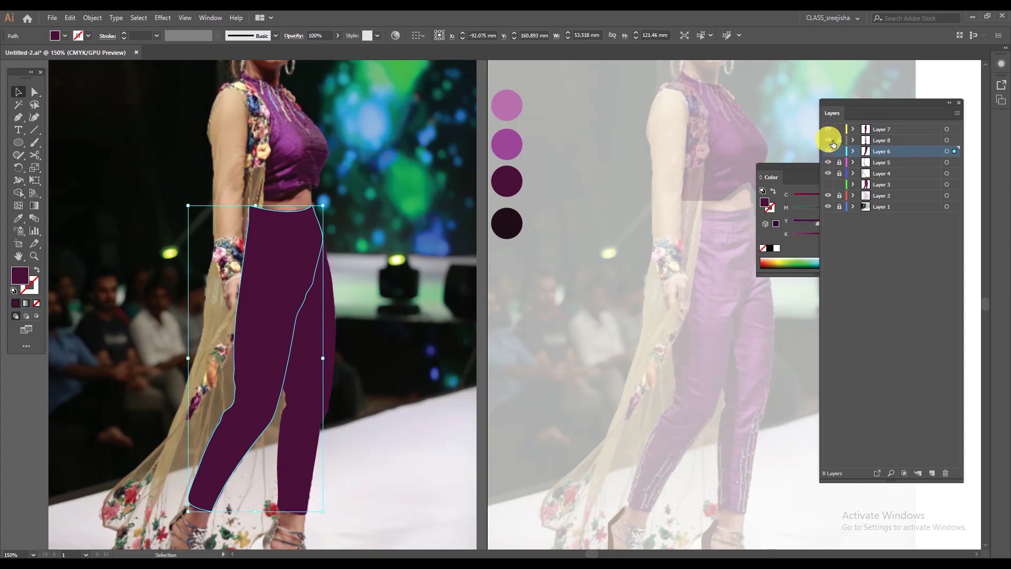
left_click(831, 130)
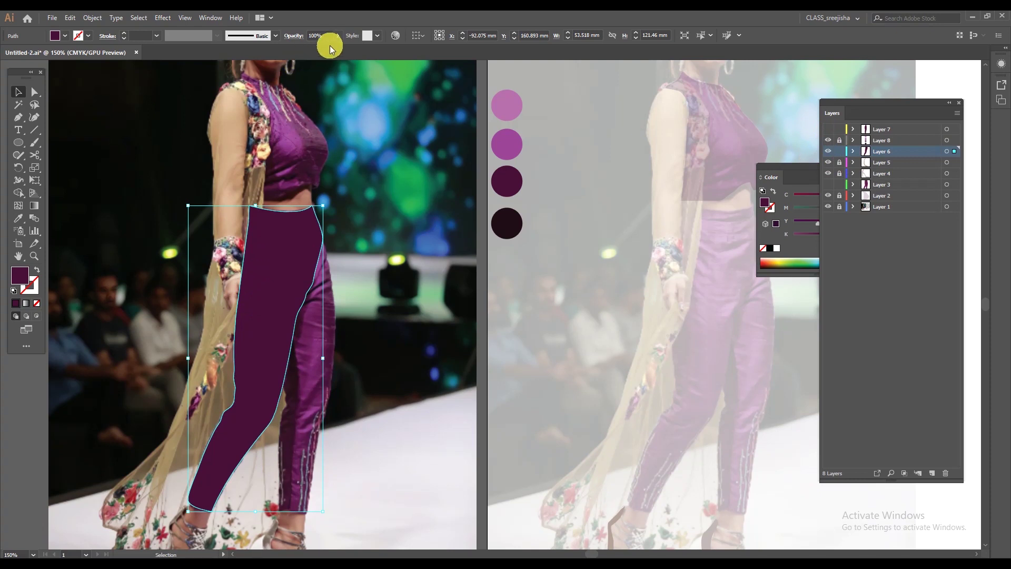
left_click(311, 51)
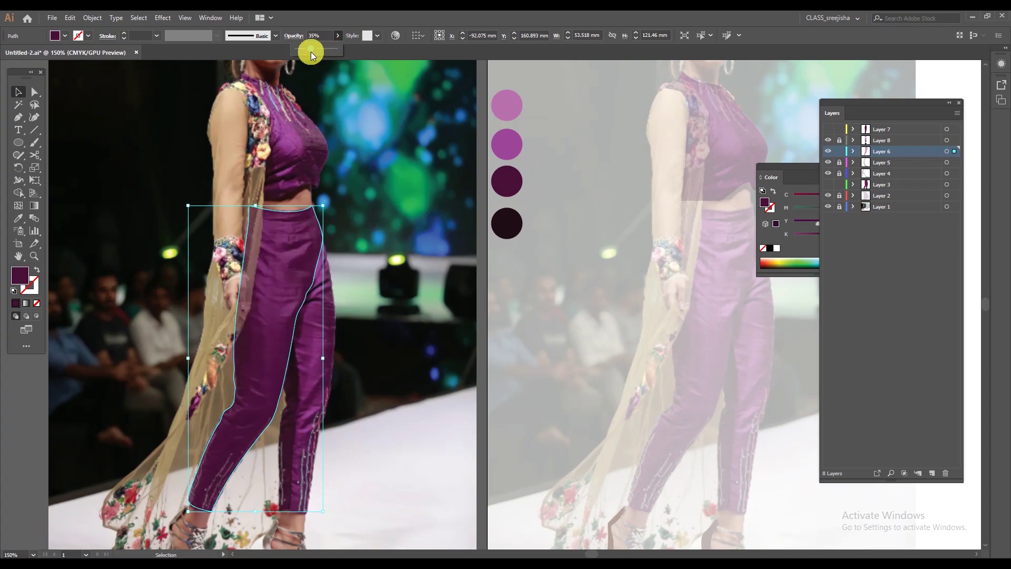
Step: Hide Layer 6 and add a new layer above Layer 7
left_click(828, 151)
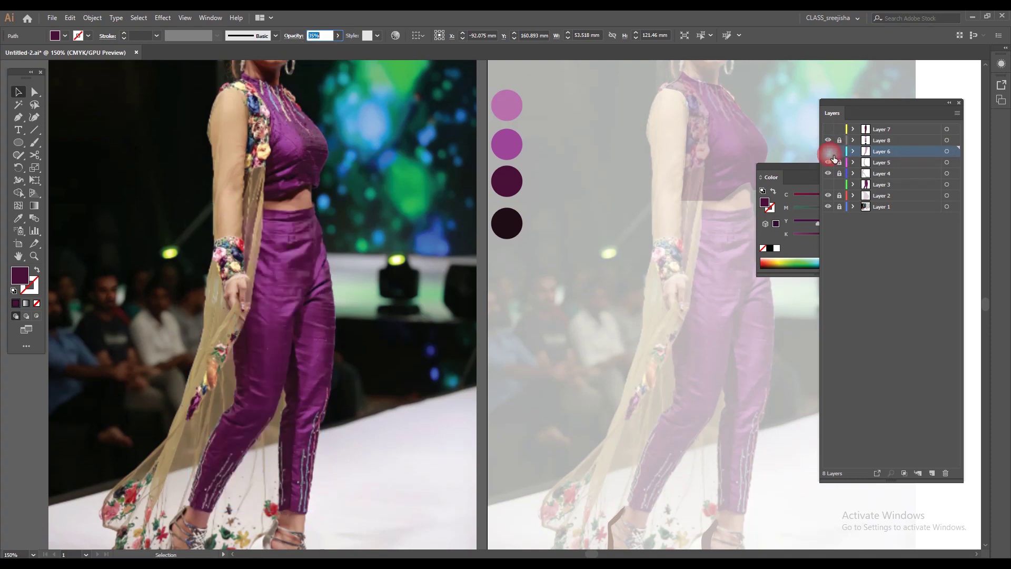
left_click(914, 132)
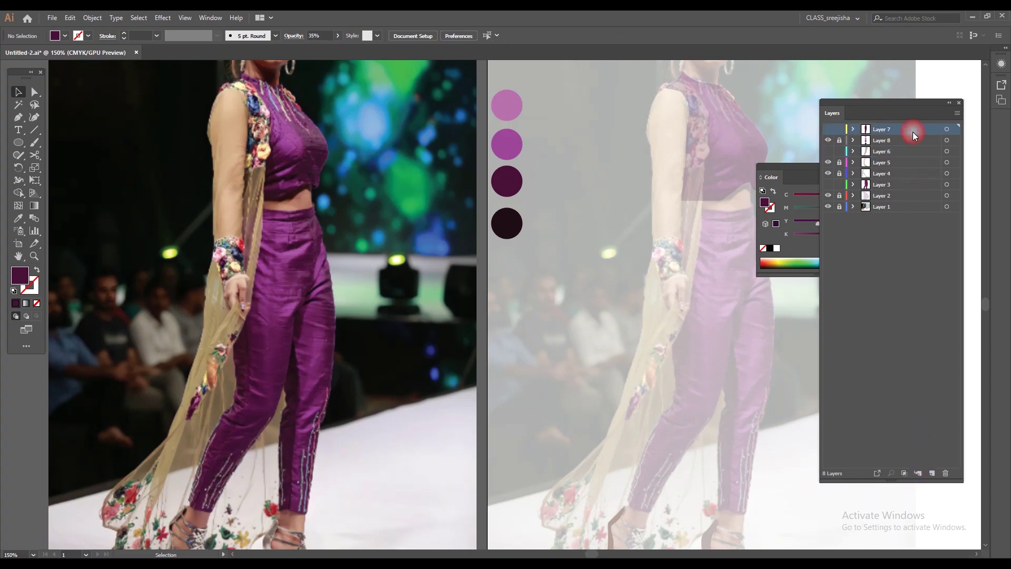
left_click(932, 473)
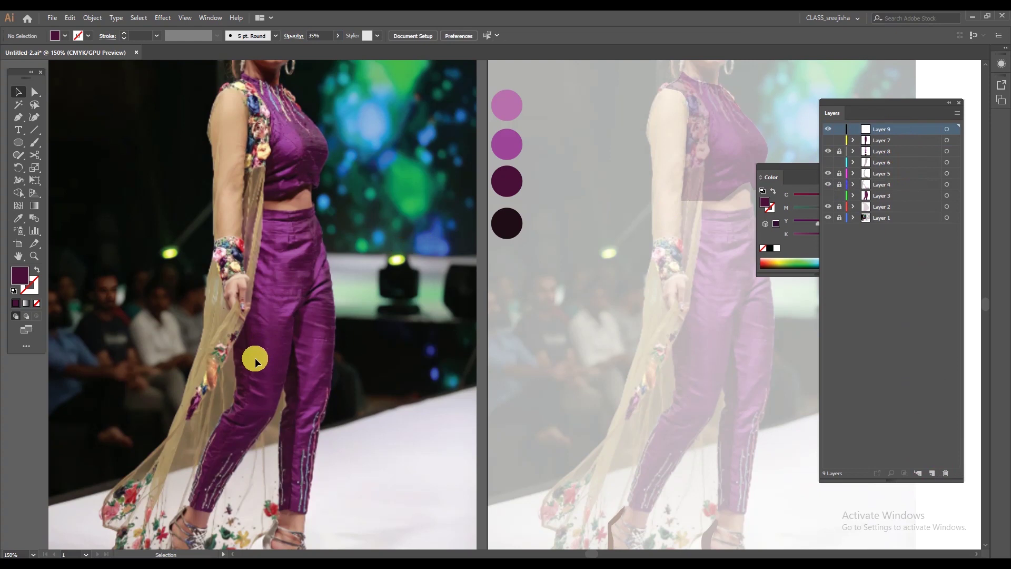
Step: Trace a closed V-shaped fold highlight, about 23 by 11 mm, across the trousers' hips with the Pen tool
left_click(18, 117)
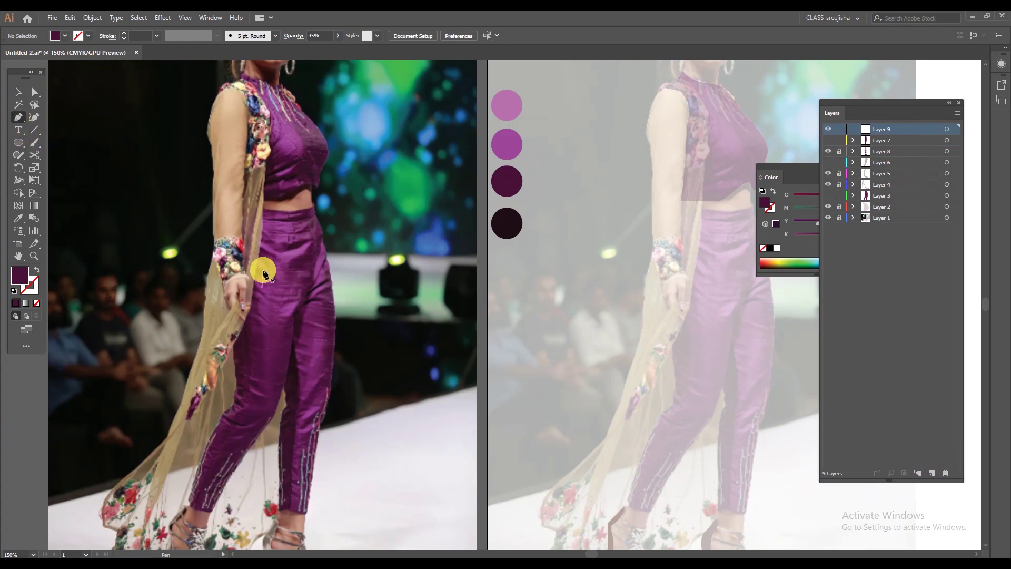
left_click_drag(257, 243, 260, 239)
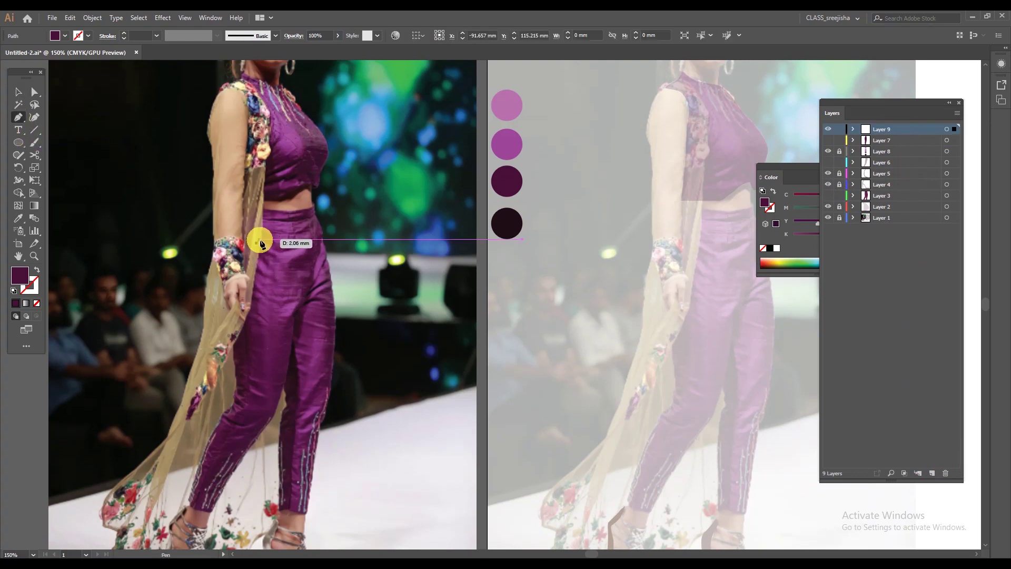
left_click(276, 252)
left_click(287, 251)
left_click(294, 248)
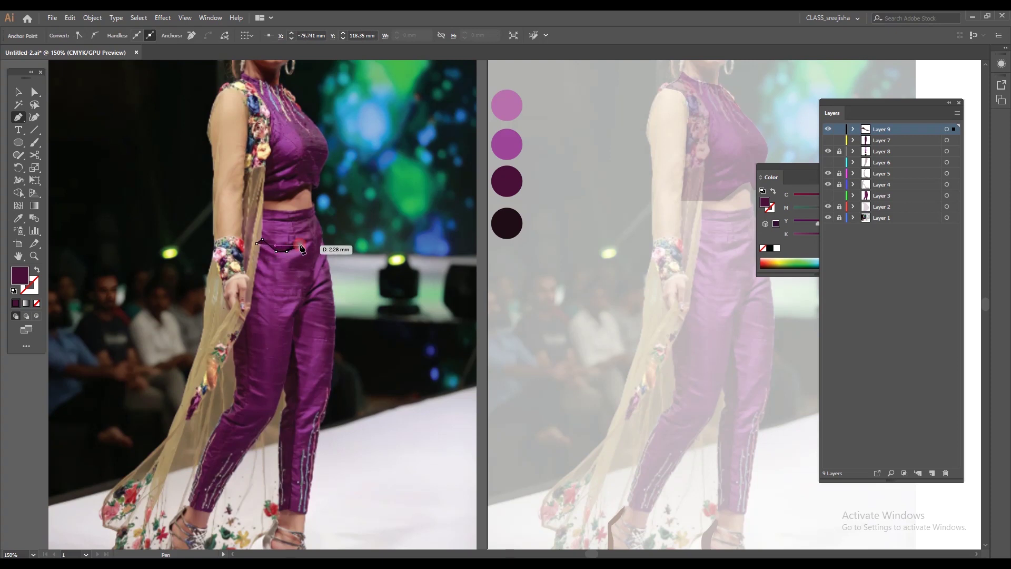
left_click(304, 243)
left_click(314, 240)
left_click(309, 245)
left_click(296, 259)
left_click(288, 267)
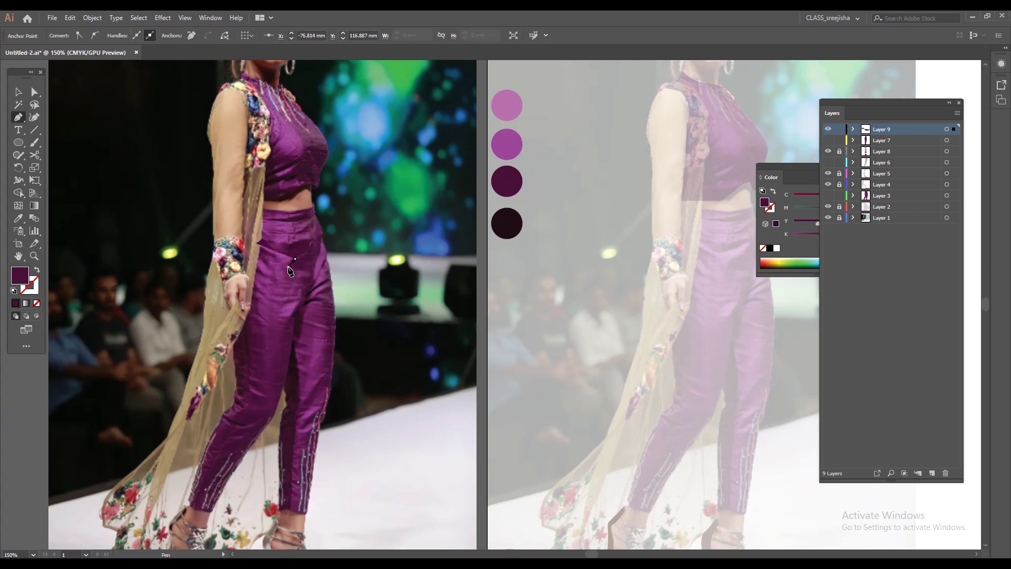
left_click(282, 262)
left_click(272, 255)
left_click(264, 248)
left_click(257, 244)
left_click(257, 247)
Step: Move the V-shaped highlight from the original photo onto the trousers' hips in the faded photo copy
left_click(18, 92)
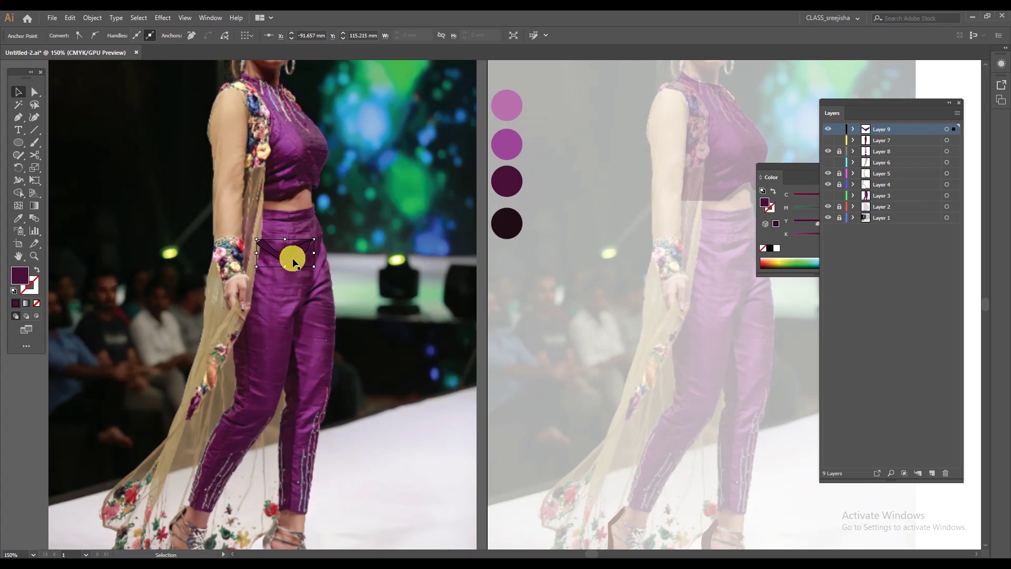
left_click_drag(293, 261, 341, 227)
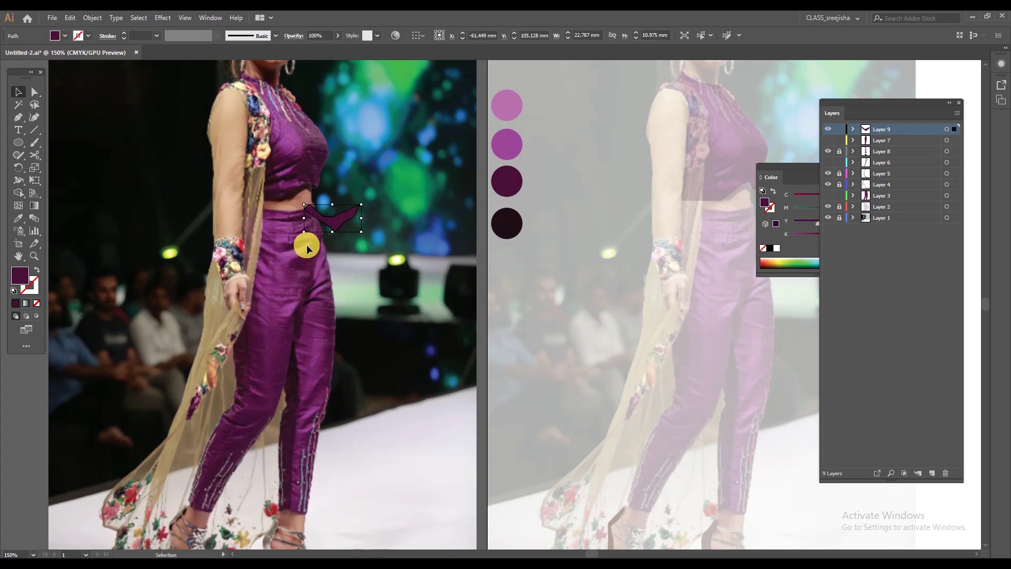
left_click_drag(355, 275, 241, 292)
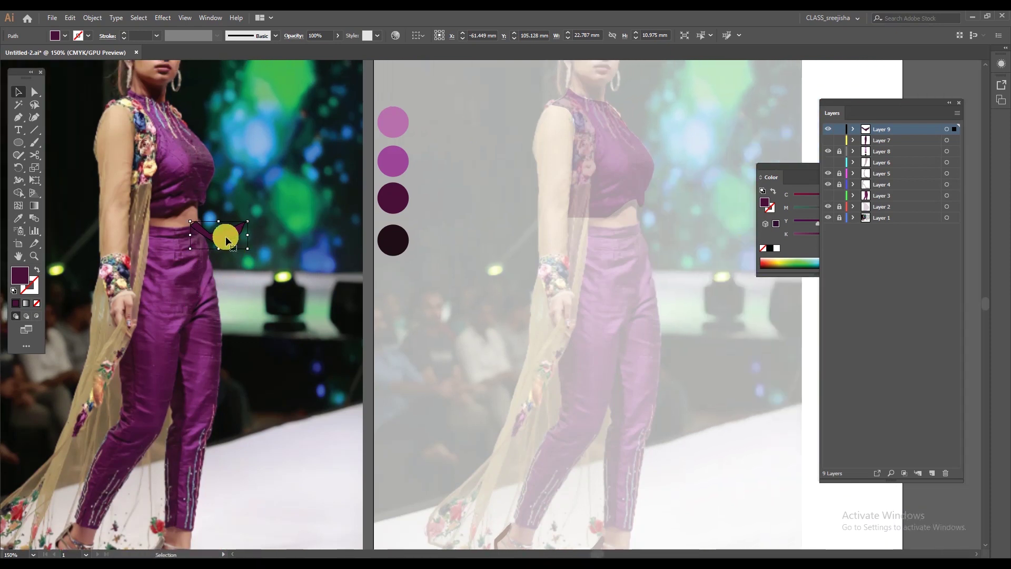
left_click_drag(234, 240, 606, 277)
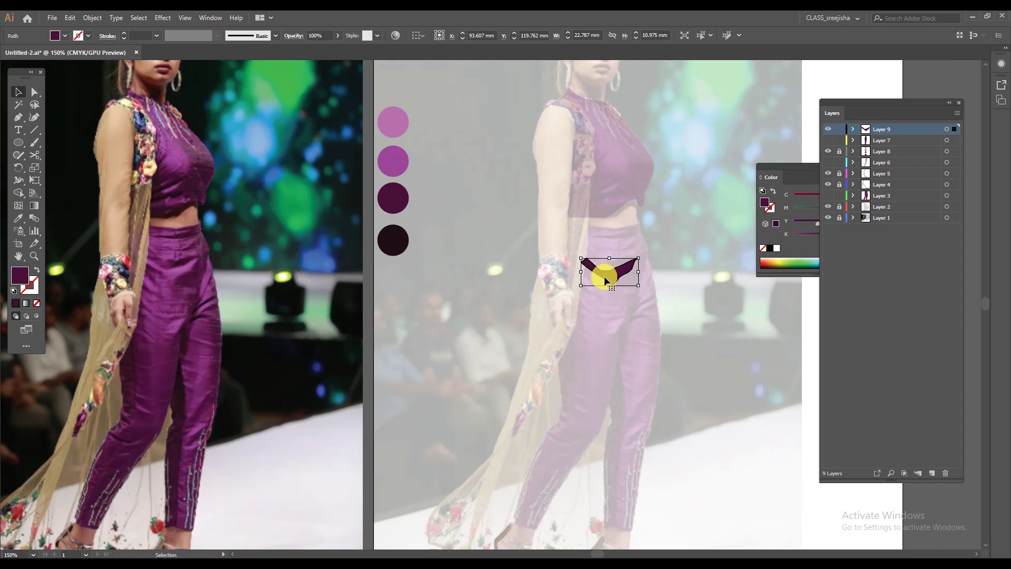
Step: Fill the V-shaped highlight with the lightest purple sampled from the first swatch circle and deselect it
key("i")
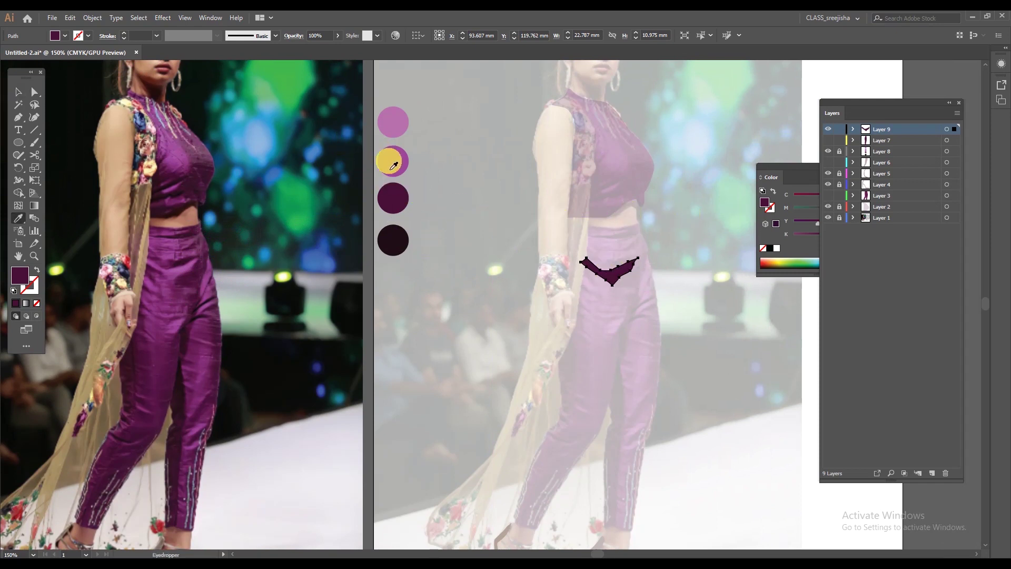
left_click(391, 162)
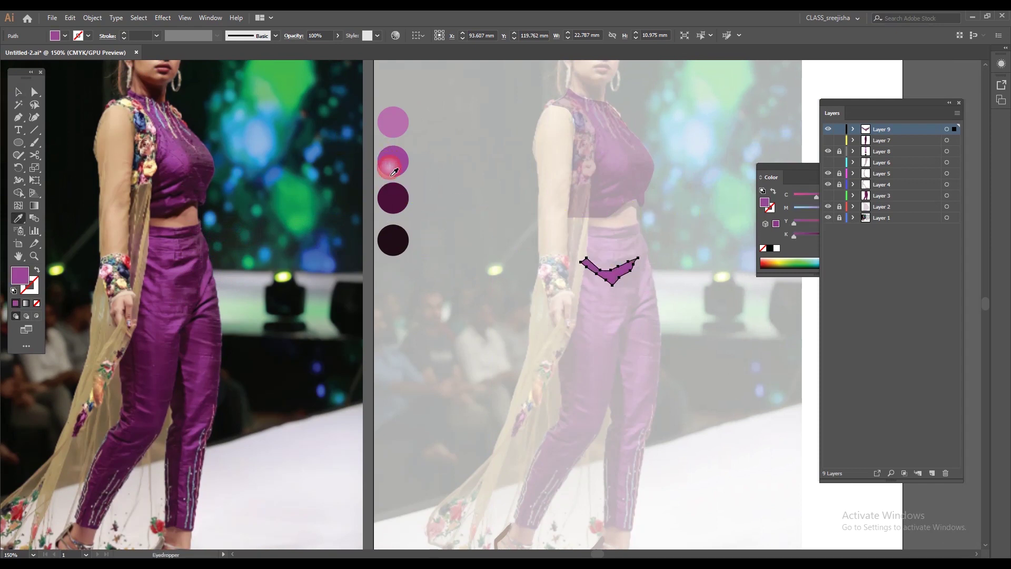
left_click(393, 120)
key("v")
left_click(481, 278)
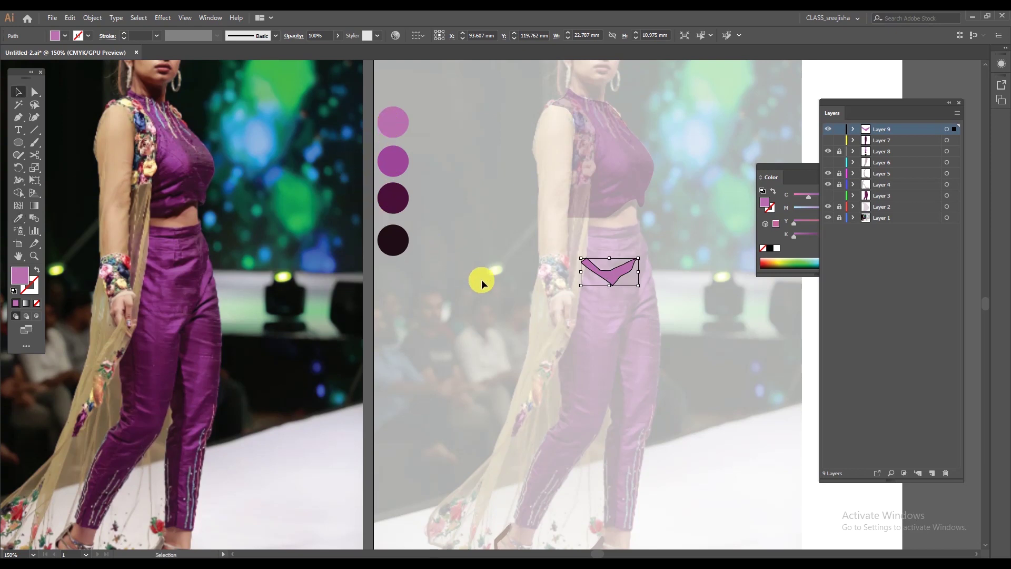
Step: Show Layers 7 and 6 and move both leg shapes onto the matching legs of the faded photo copy
scroll(521, 264, "down", 2)
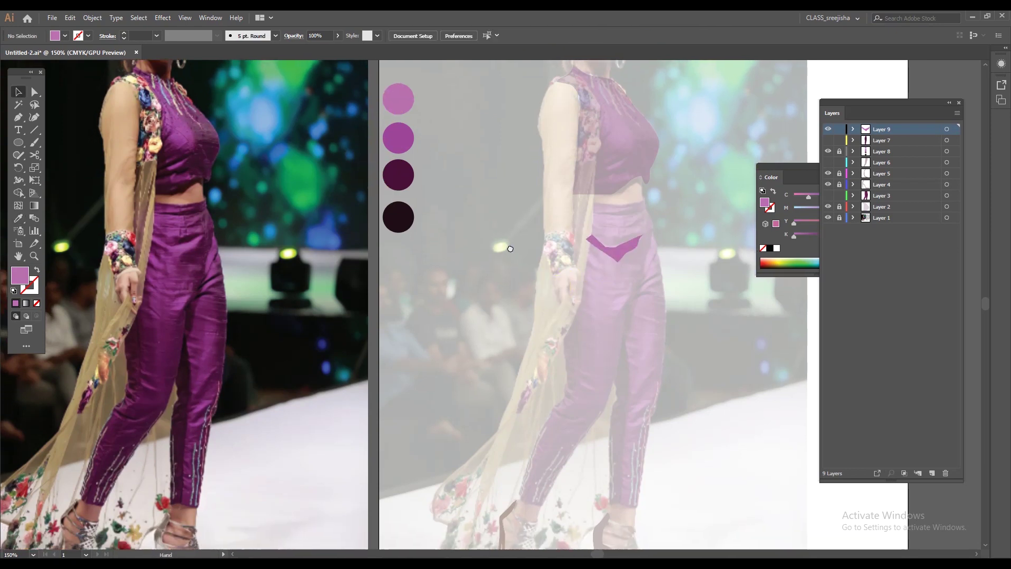
left_click(828, 140)
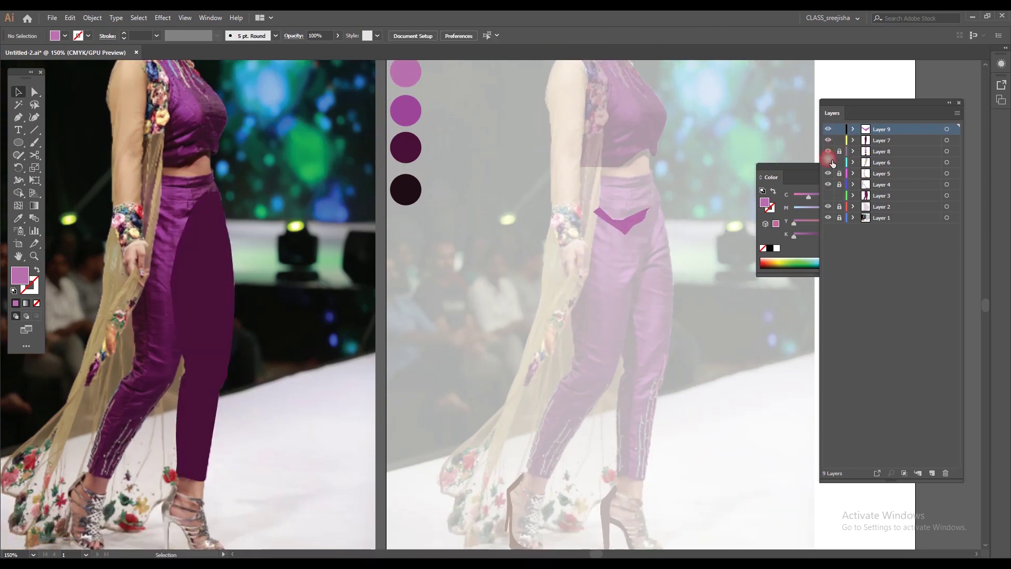
left_click(828, 162)
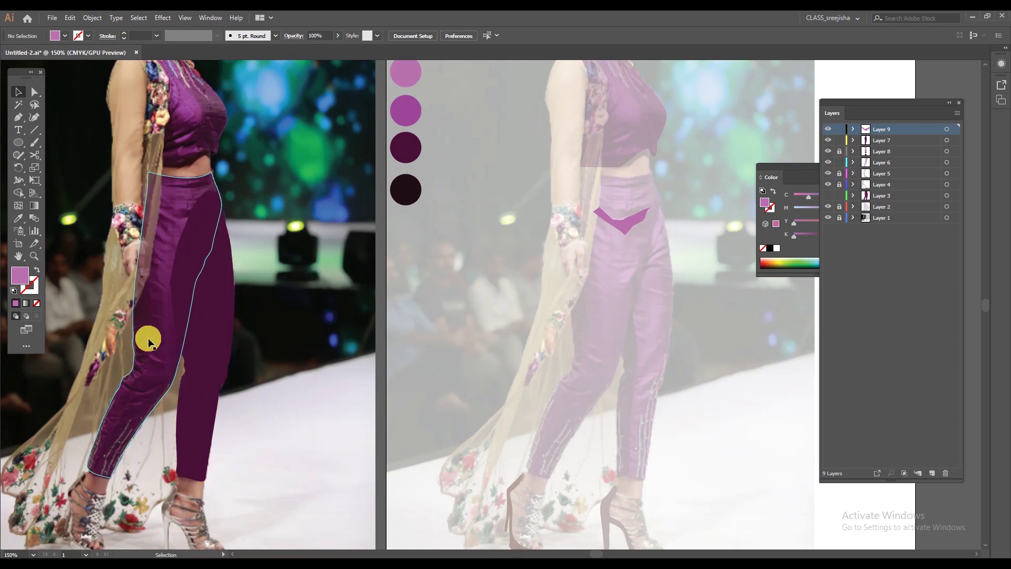
left_click_drag(147, 340, 589, 342)
left_click(218, 315)
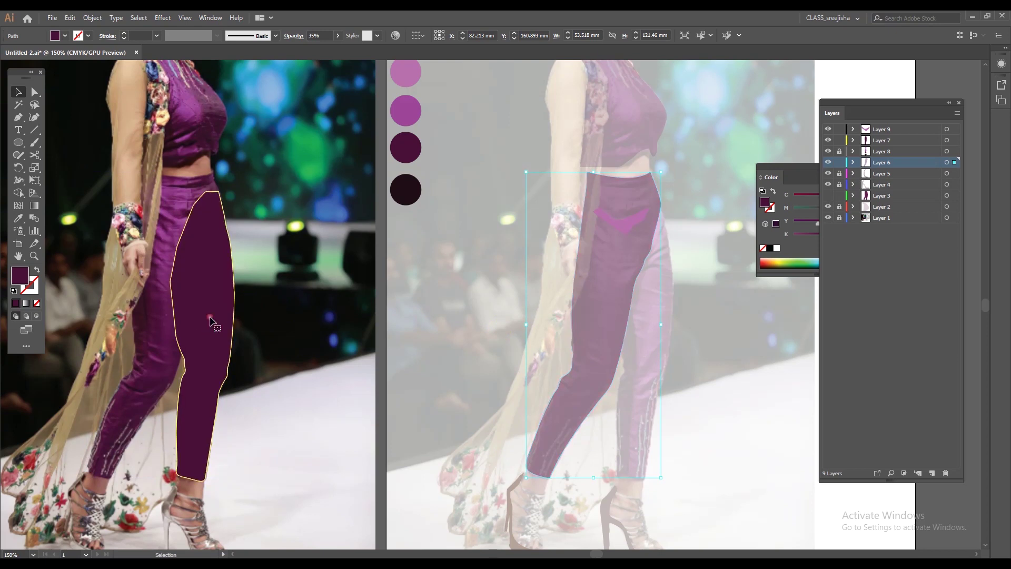
left_click_drag(211, 335, 648, 335)
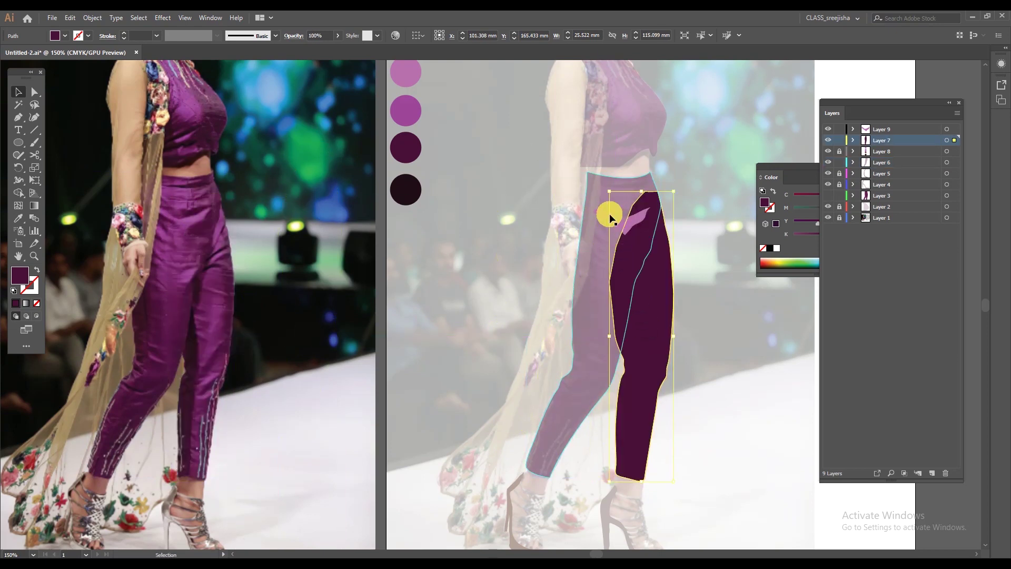
Step: Move Layer 6 above Layer 7 and set the front leg shape's opacity to 100%
left_click(594, 263)
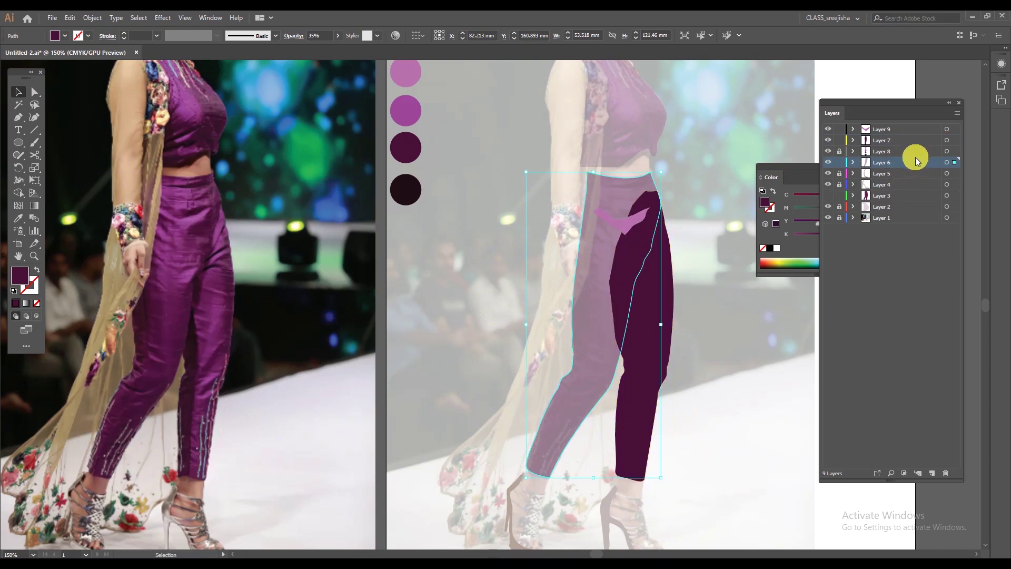
left_click_drag(915, 160, 914, 136)
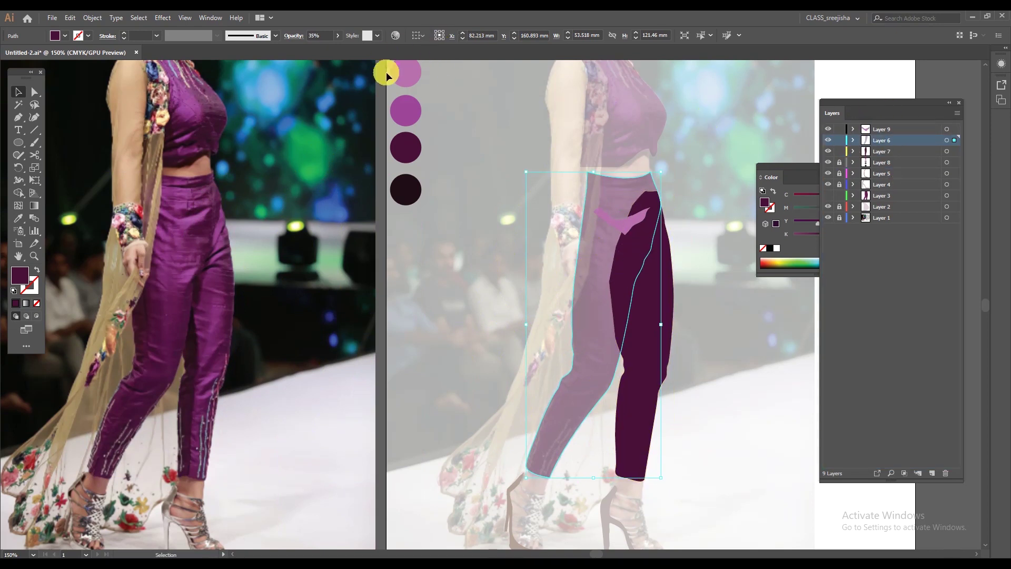
left_click(338, 36)
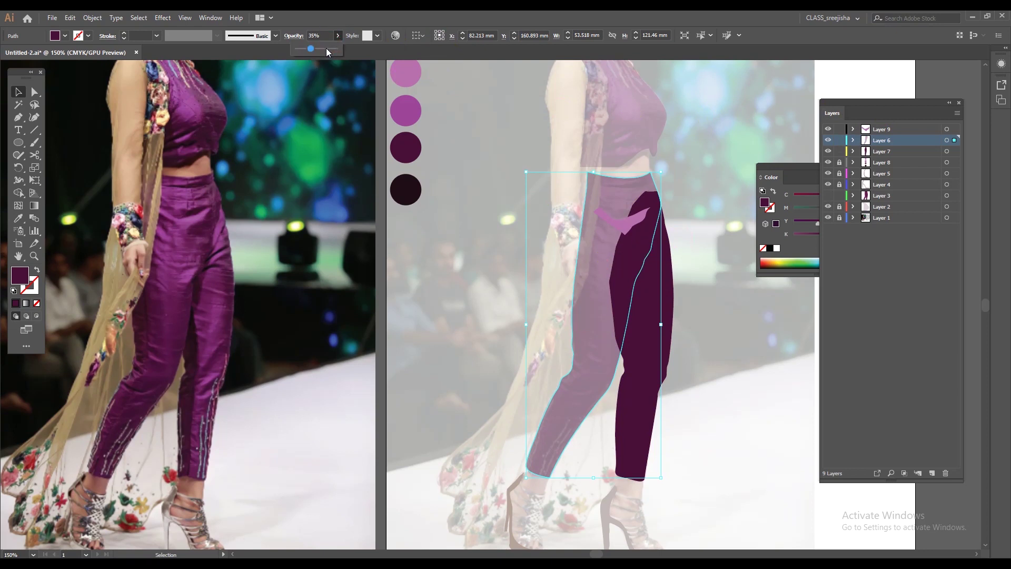
left_click(327, 49)
left_click_drag(359, 51, 358, 55)
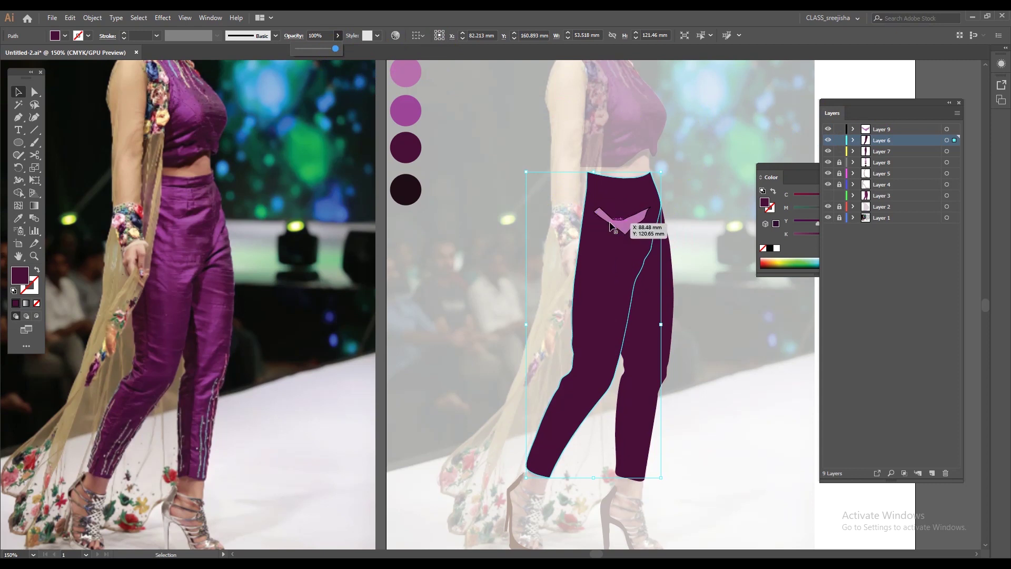
Step: Trace a small fold shadow about 11.5 by 4.7 mm on Layer 9, across the original photo's trouser hips, with the Pen tool
left_click(621, 225)
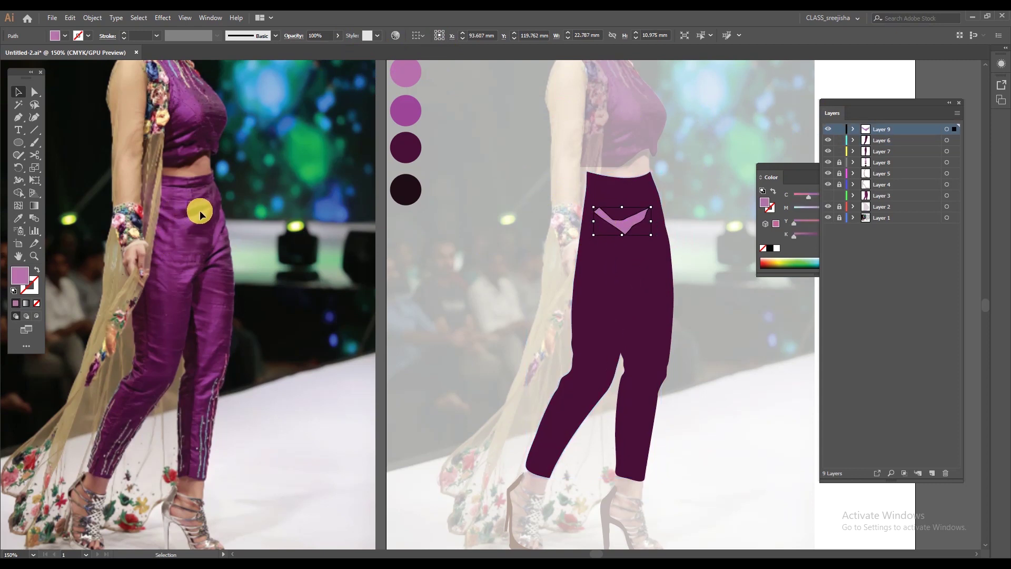
left_click(579, 311)
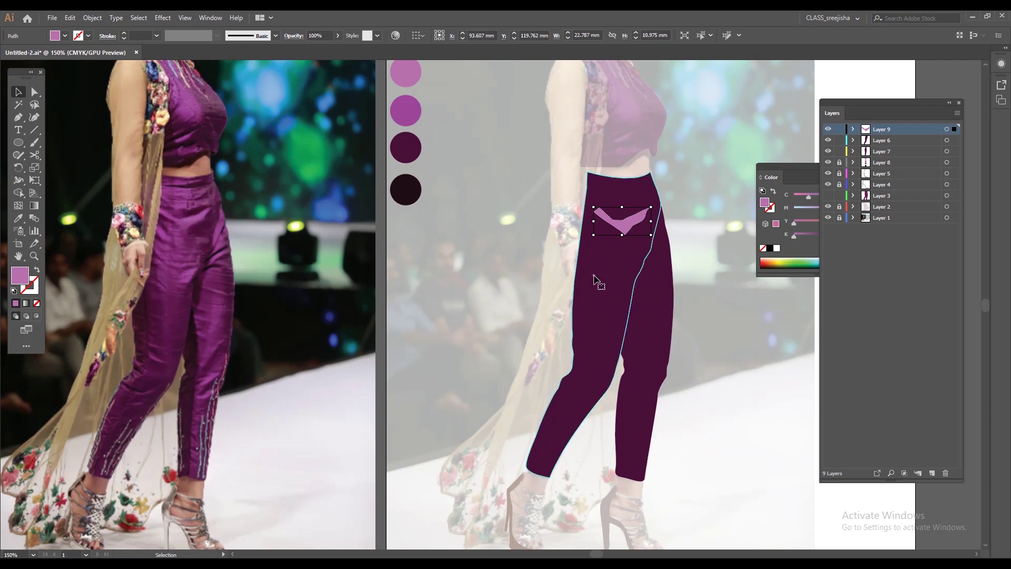
left_click(18, 117)
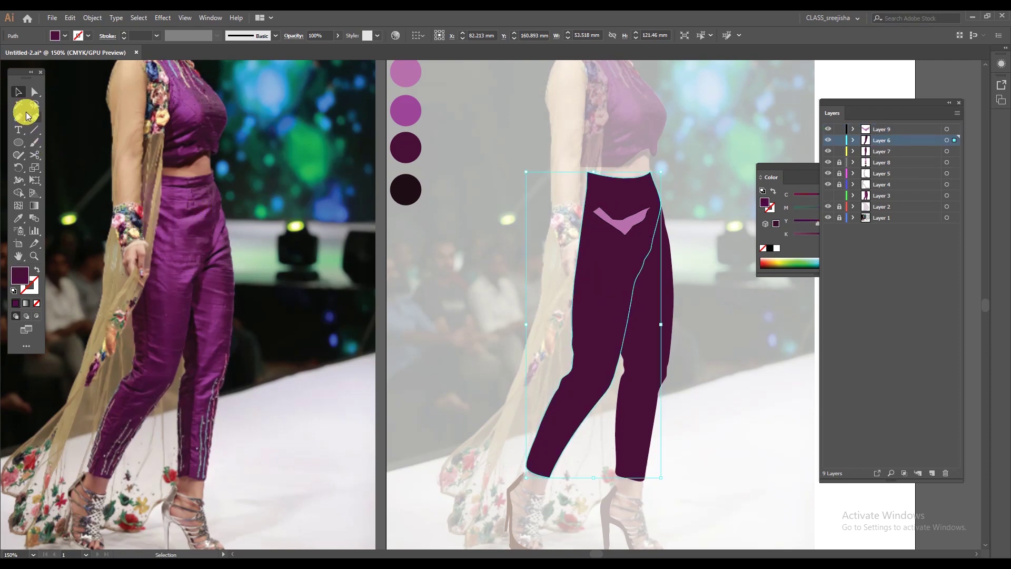
left_click(908, 131)
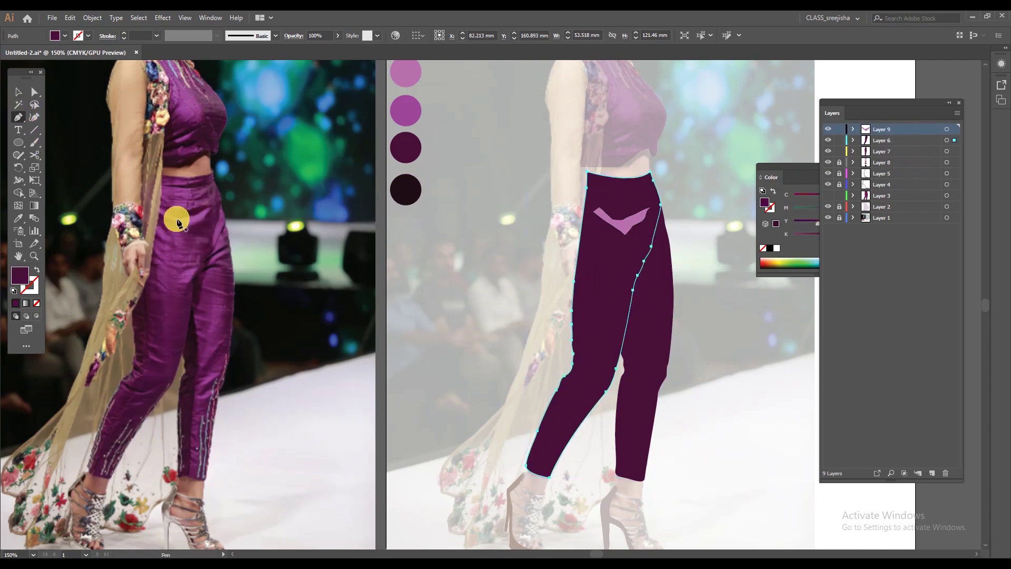
left_click(179, 216)
left_click_drag(206, 205, 211, 209)
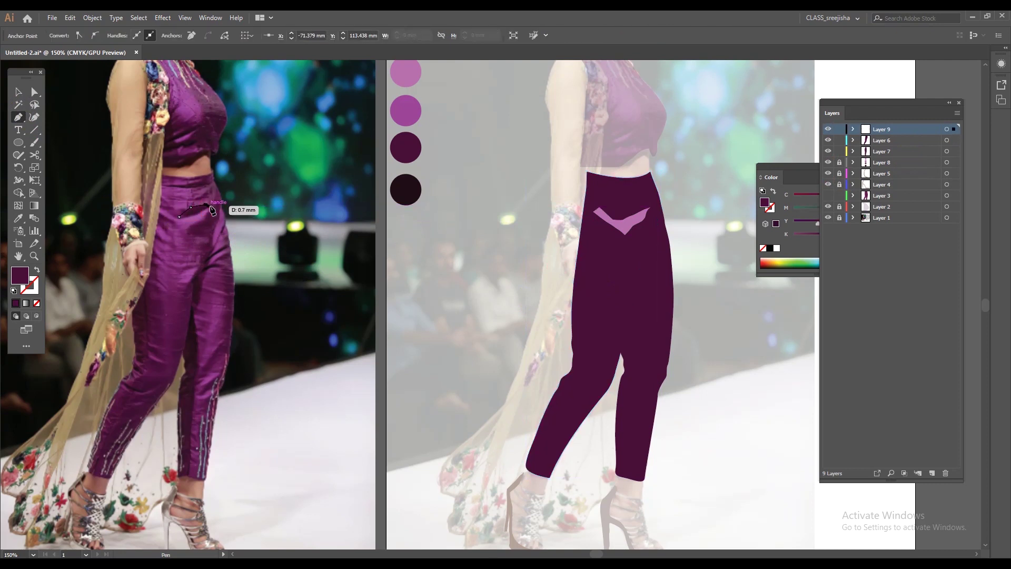
left_click(180, 217)
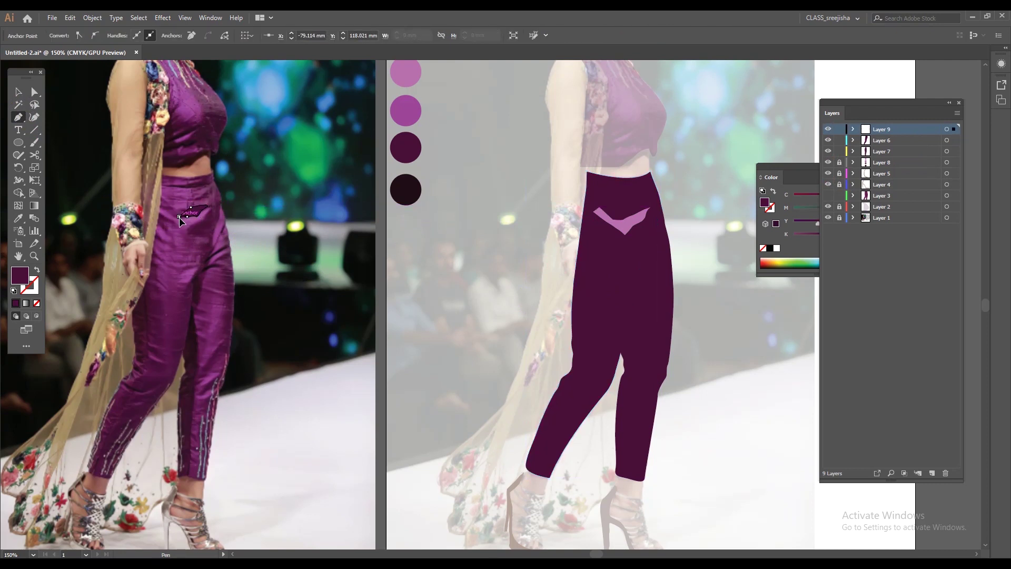
Step: Fill the fold shadow with the darkest swatch colour and place it inside the V-shaped highlight on the faded copy, leaving nothing selected
key("i")
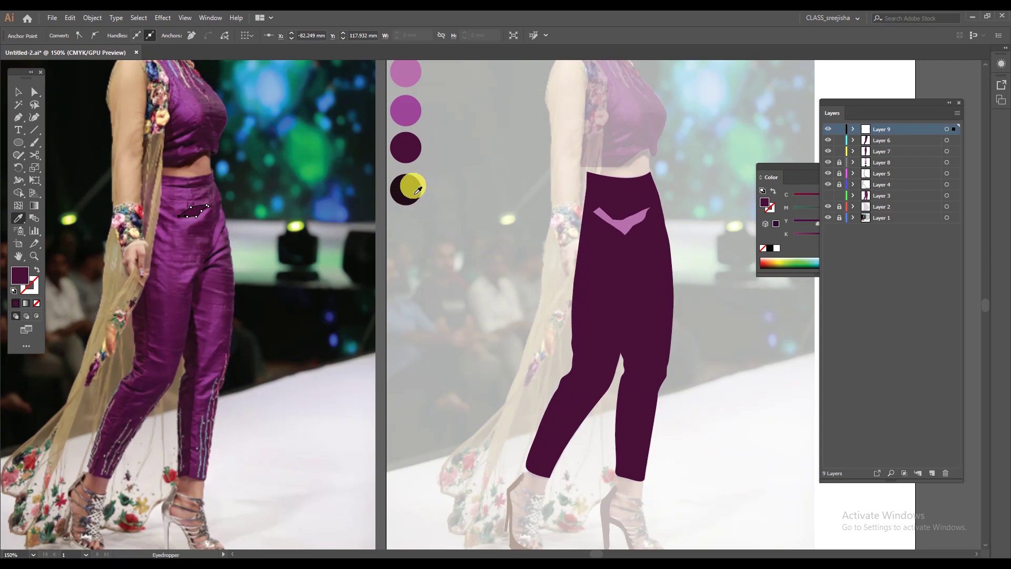
left_click(406, 188)
key("v")
left_click_drag(195, 216, 631, 221)
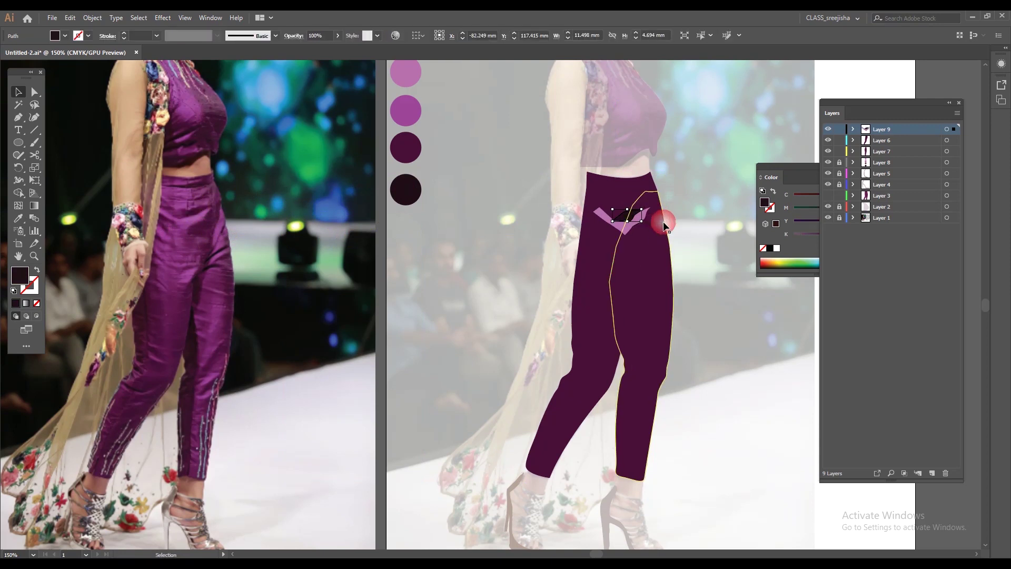
left_click(729, 277)
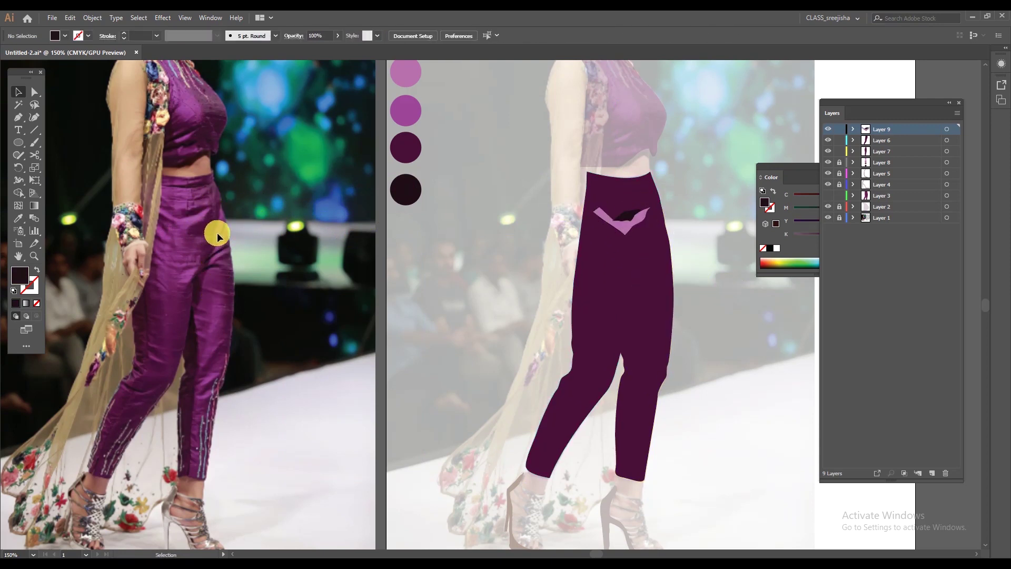
Step: Hide Layers 6 and 7 and trace a narrow fold about 5 by 19 mm along the original trousers' outer hip
left_click(829, 141)
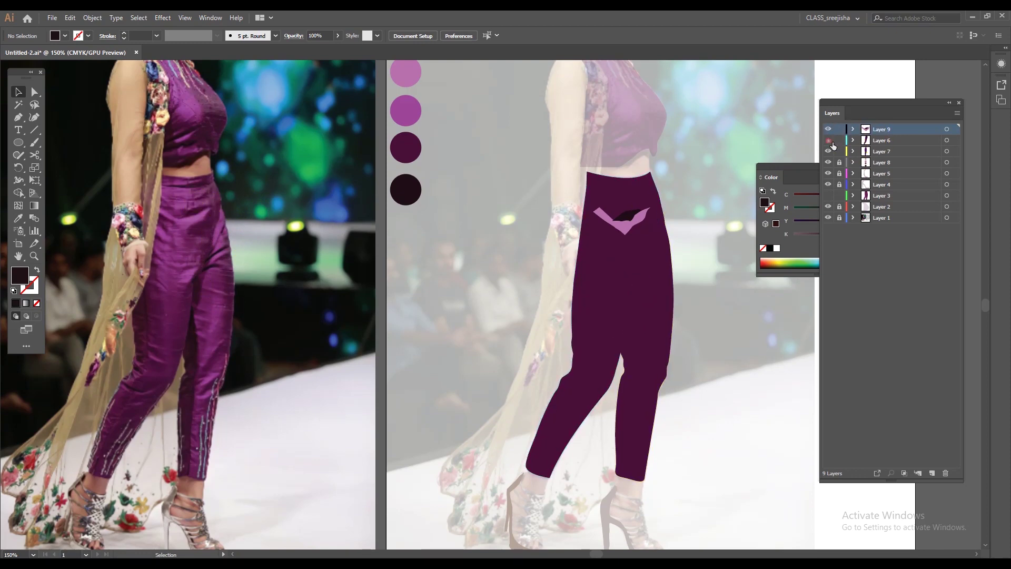
left_click(828, 151)
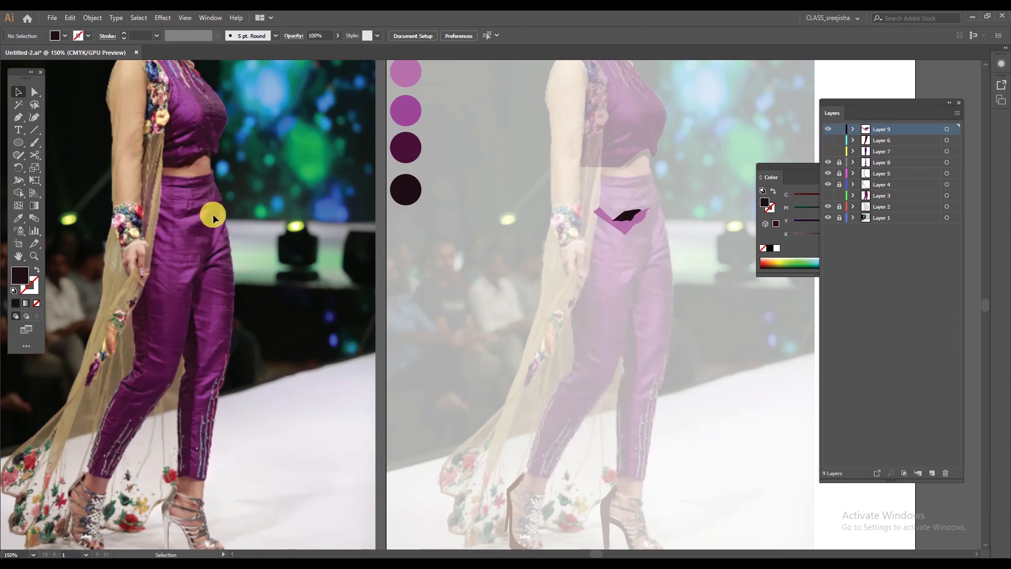
key("ctrl+plus")
key("ctrl+plus")
key("ctrl+plus")
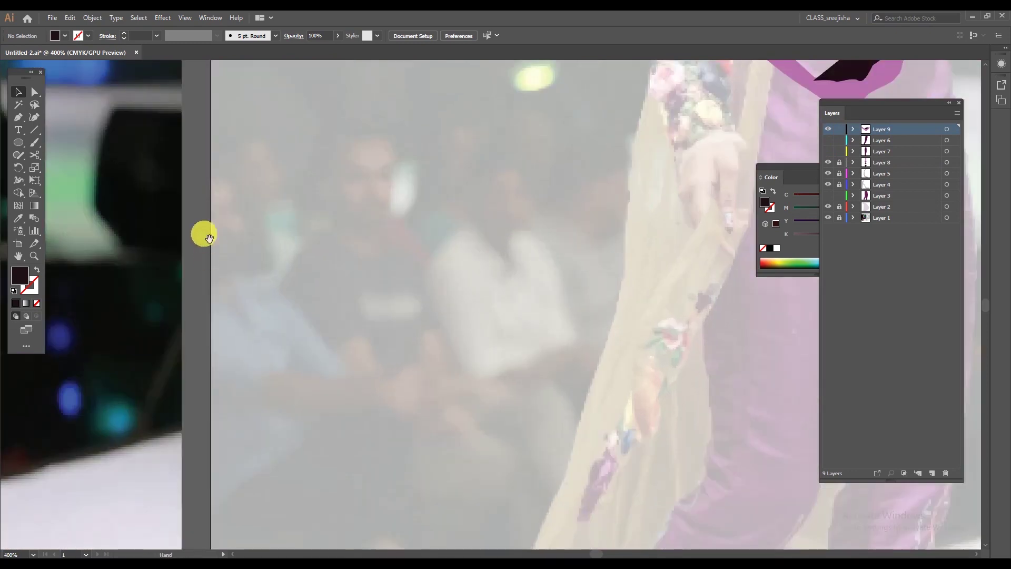
left_click_drag(204, 234, 572, 300)
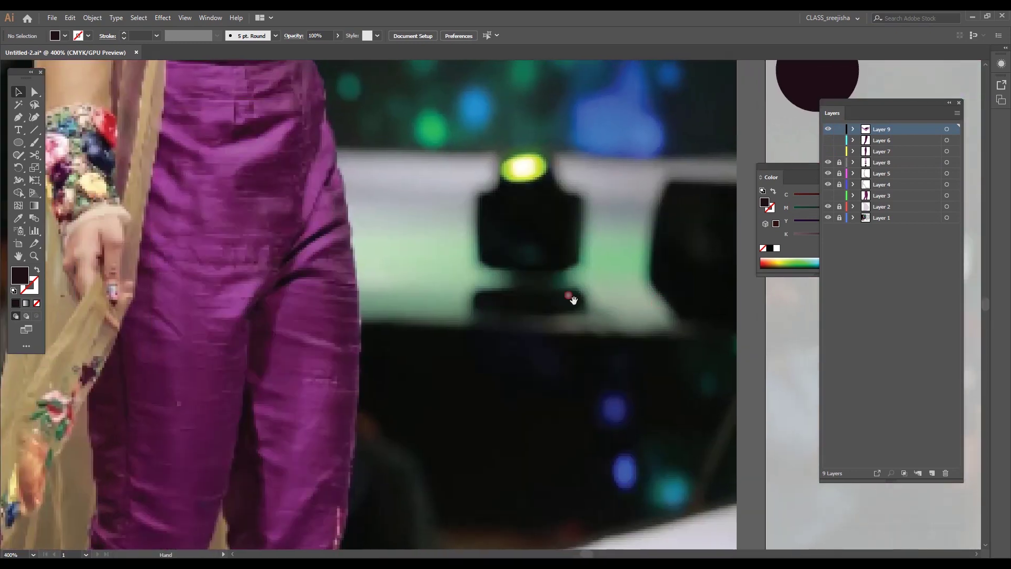
left_click(17, 117)
left_click(325, 105)
left_click_drag(320, 138, 298, 238)
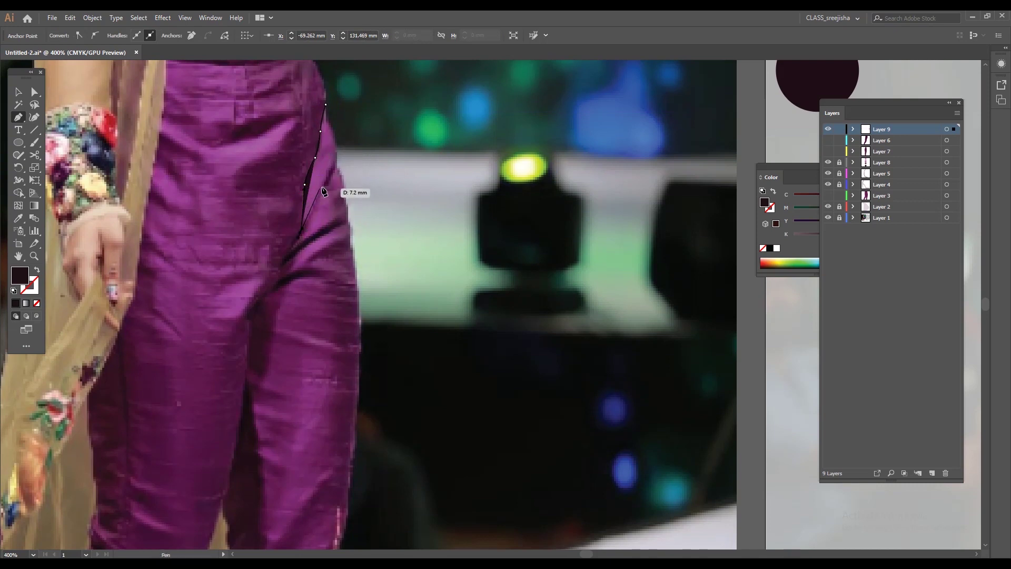
left_click_drag(320, 188, 327, 107)
left_click(325, 106)
Step: Move the narrow fold shape off the trousers and fill it with the medium purple sampled from the second swatch circle
key("v")
left_click_drag(323, 184, 567, 227)
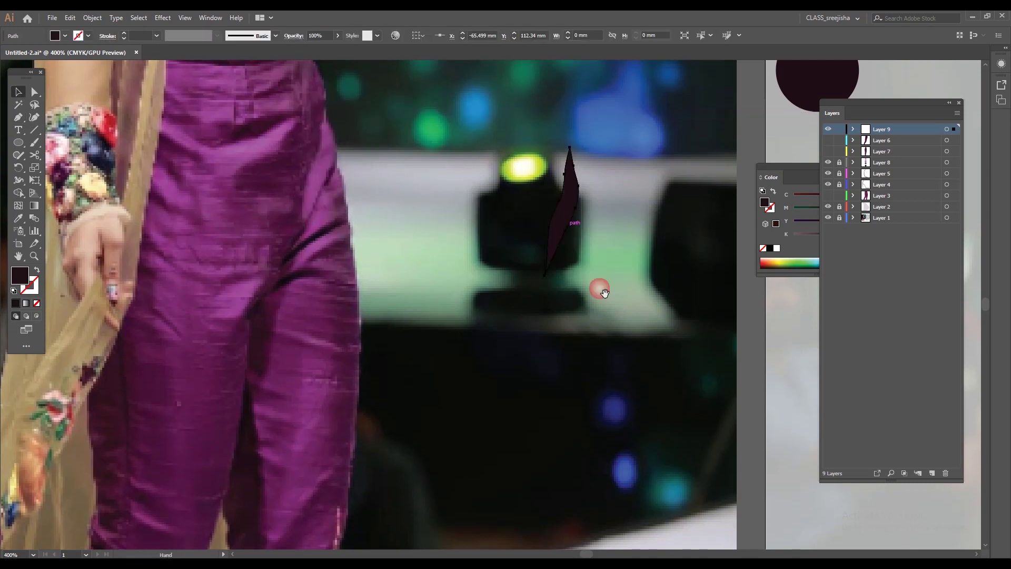
left_click_drag(608, 318, 327, 454)
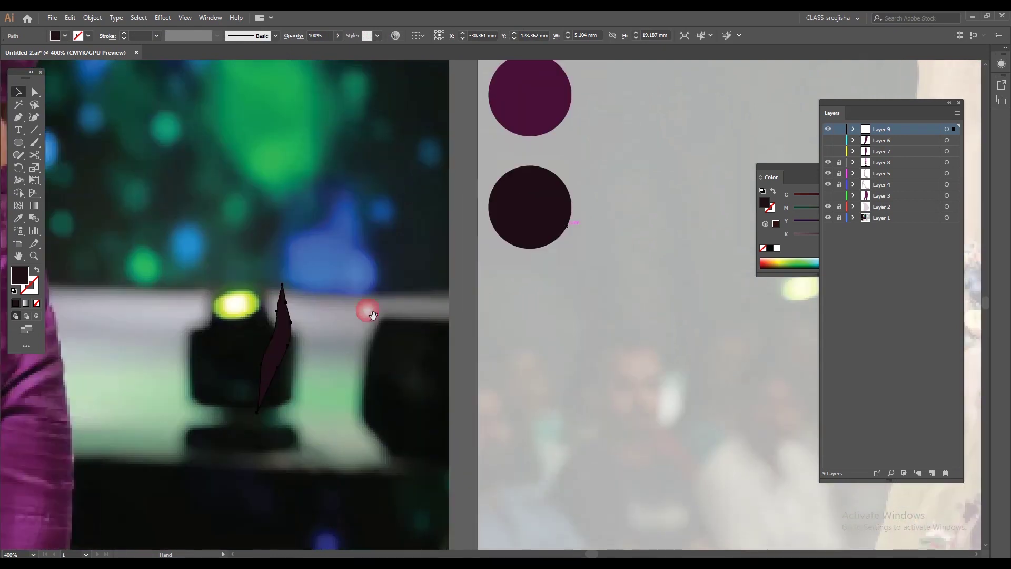
left_click_drag(371, 311, 386, 435)
key("i")
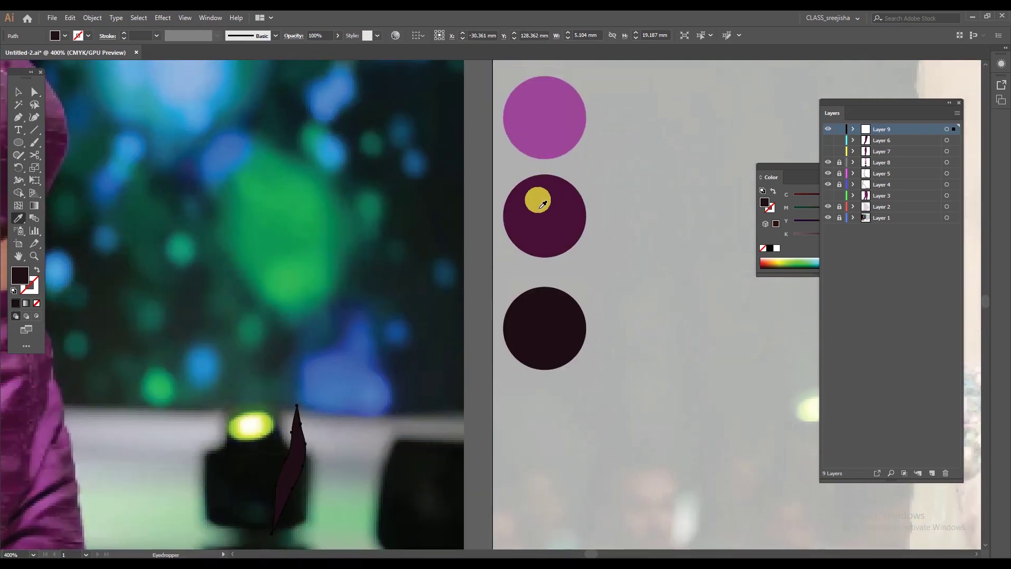
left_click(537, 199)
left_click(557, 140)
Step: Move the narrow purple fold shape onto the outer hip of the faded copy's trousers, beside the V-shaped highlight
left_click_drag(565, 397, 286, 284)
left_click_drag(398, 329, 453, 377)
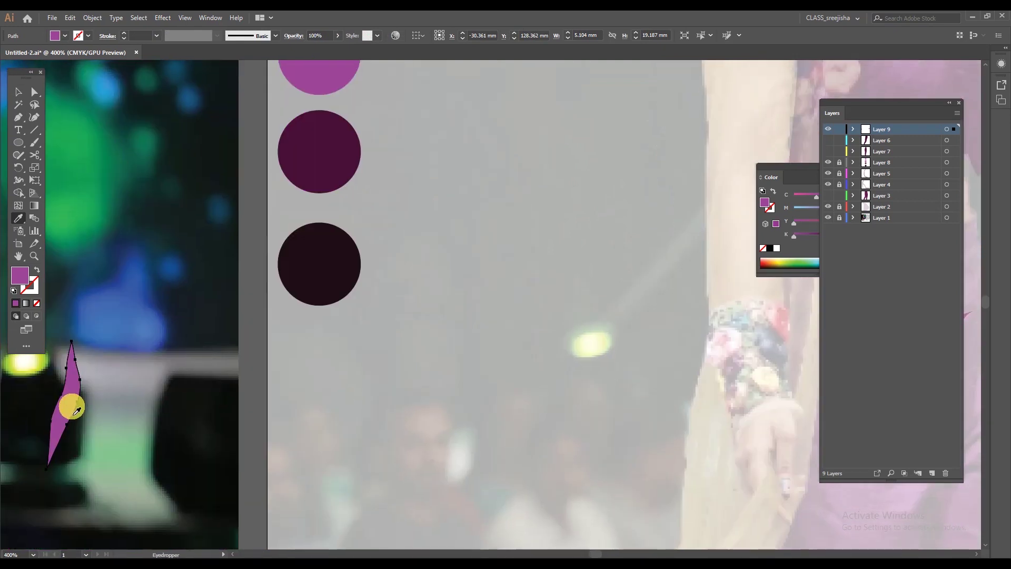
key("v")
left_click_drag(73, 409, 660, 320)
left_click_drag(672, 354, 271, 402)
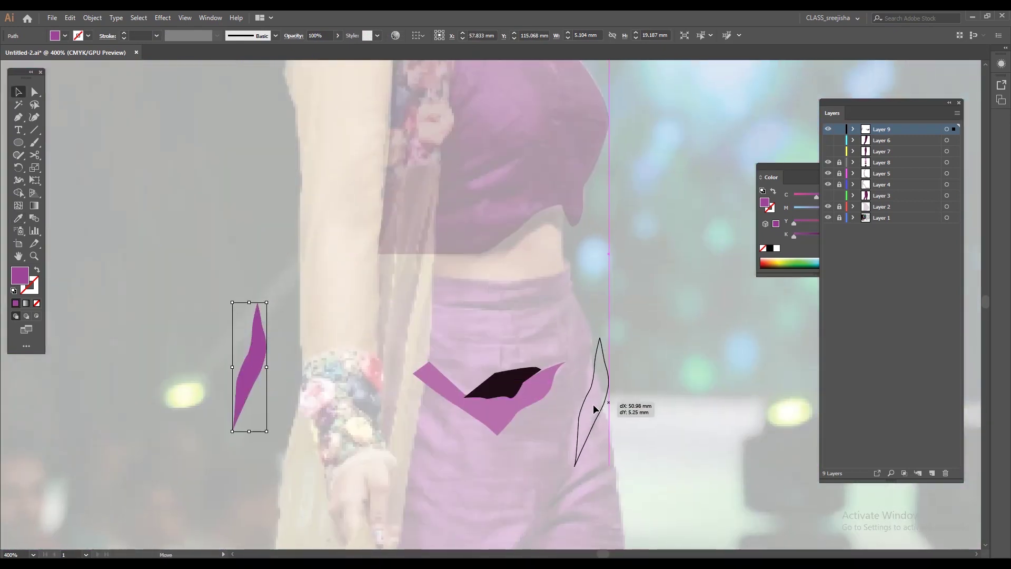
scroll(589, 449, "down", 6)
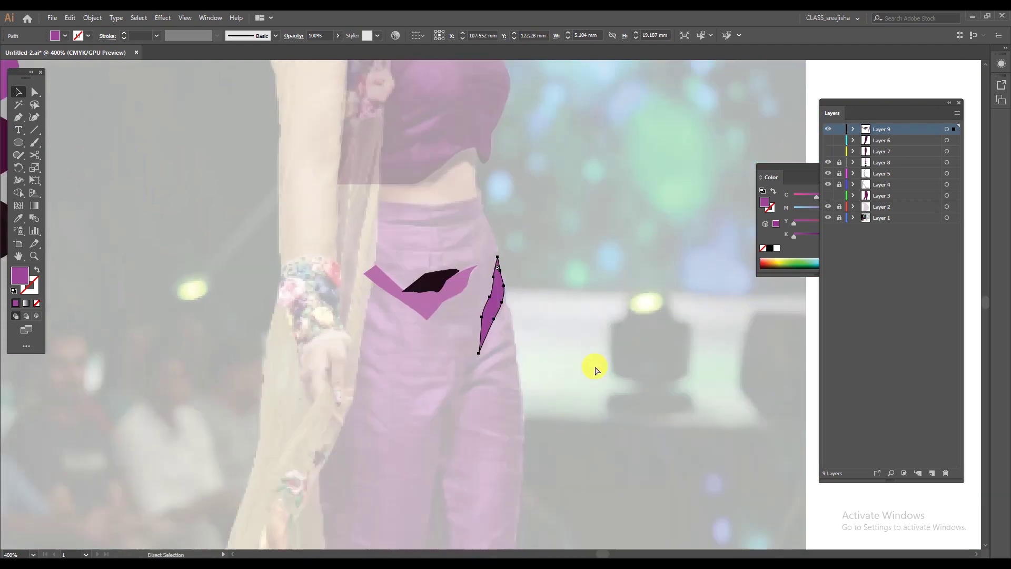